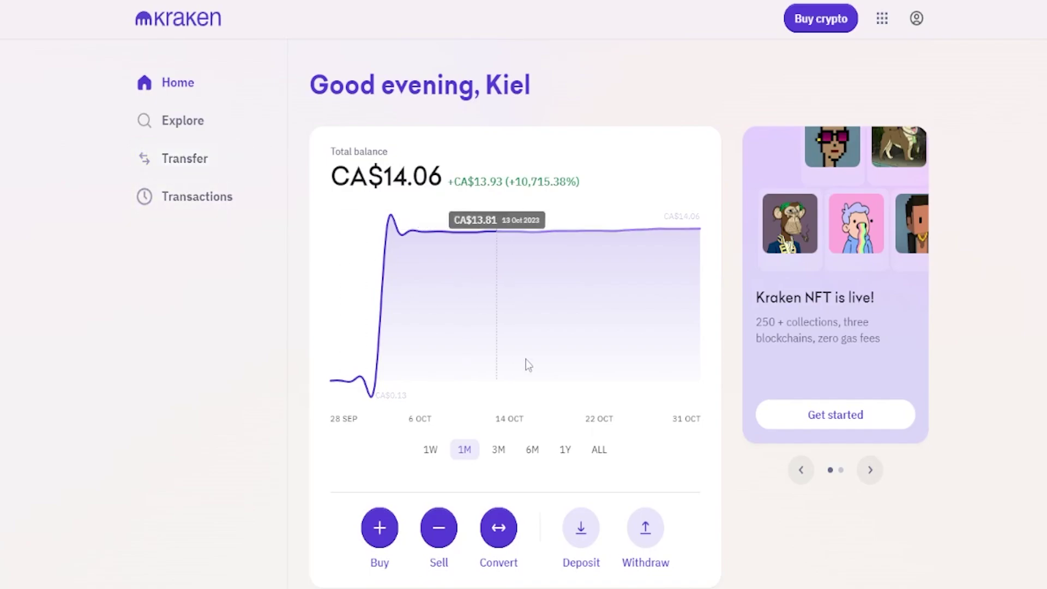
Step: Set up a Kraken deposit of Ethereum on the Arbitrum One network to show its address and QR code
{"action": "left_click", "coordinate": [581, 532]}
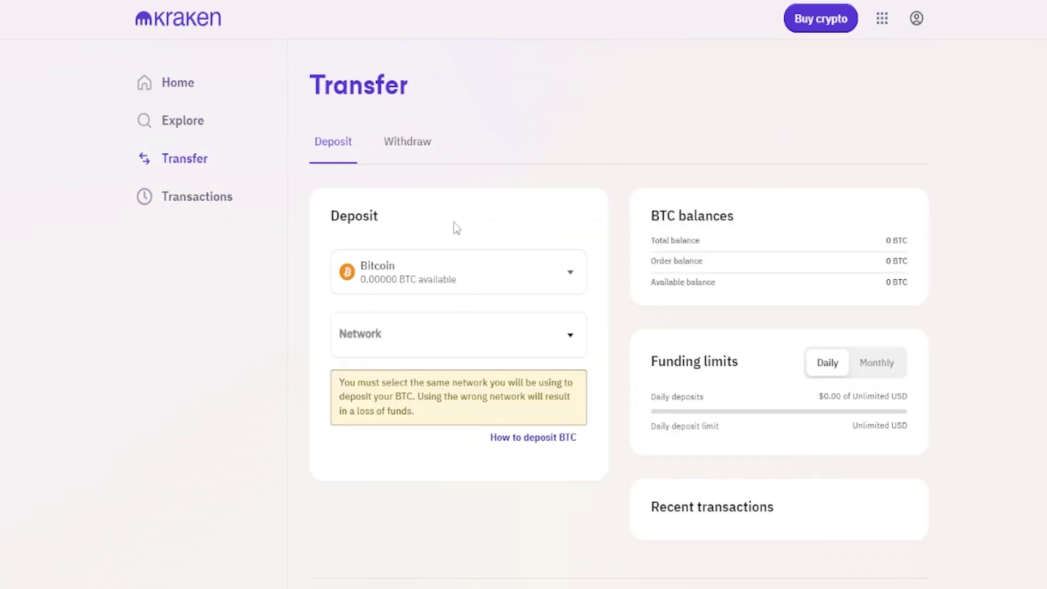
{"action": "left_click_drag", "start_coordinate": [309, 72], "coordinate": [420, 89]}
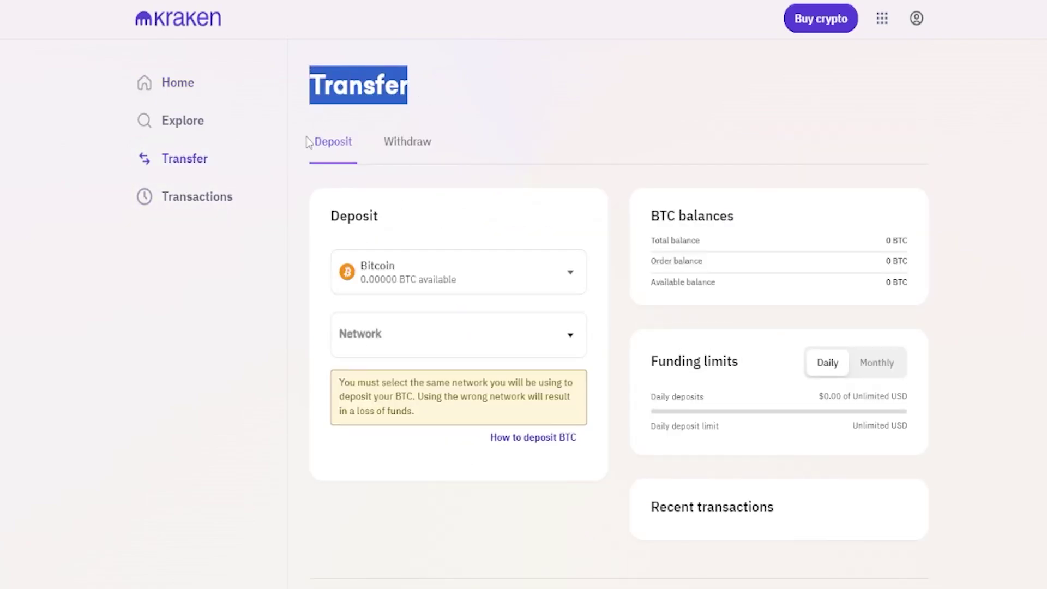
{"action": "left_click_drag", "start_coordinate": [311, 140], "coordinate": [360, 153]}
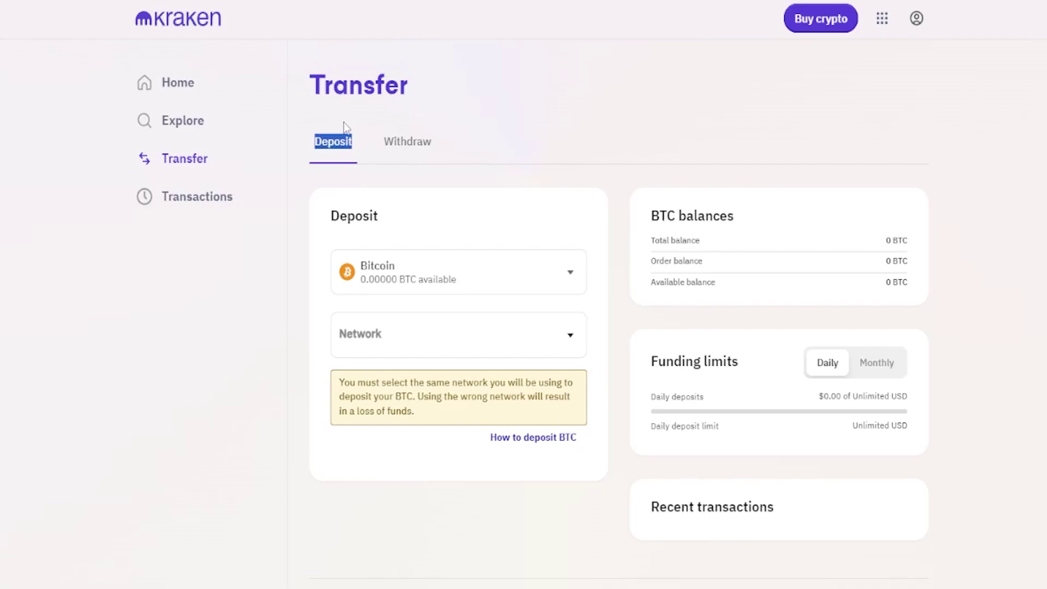
{"action": "left_click", "coordinate": [440, 274]}
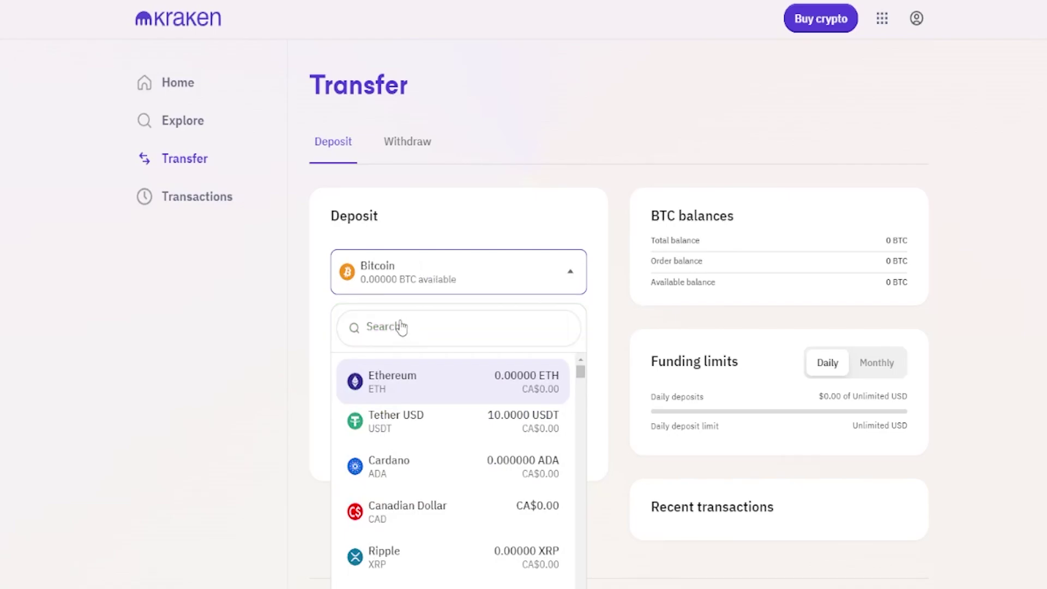
{"action": "left_click", "coordinate": [413, 341]}
{"action": "left_click", "coordinate": [438, 390]}
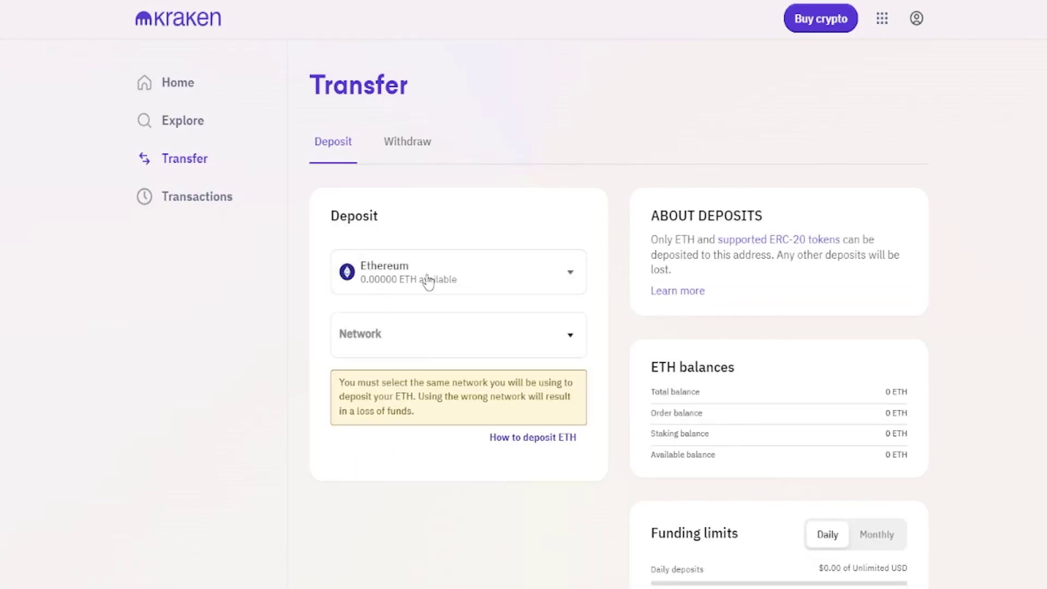
{"action": "left_click", "coordinate": [443, 351]}
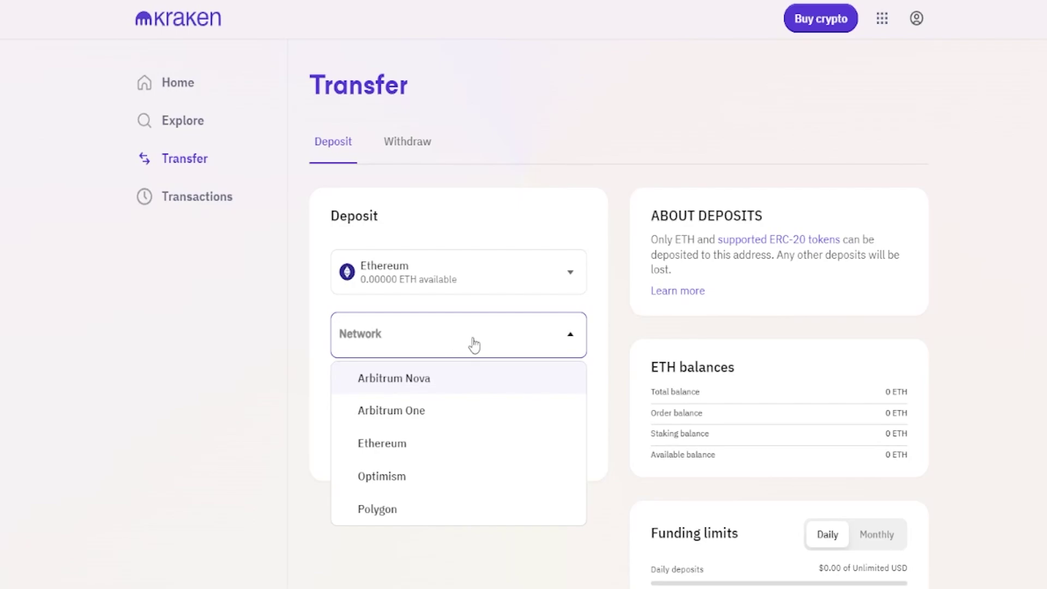
{"action": "left_click", "coordinate": [390, 415]}
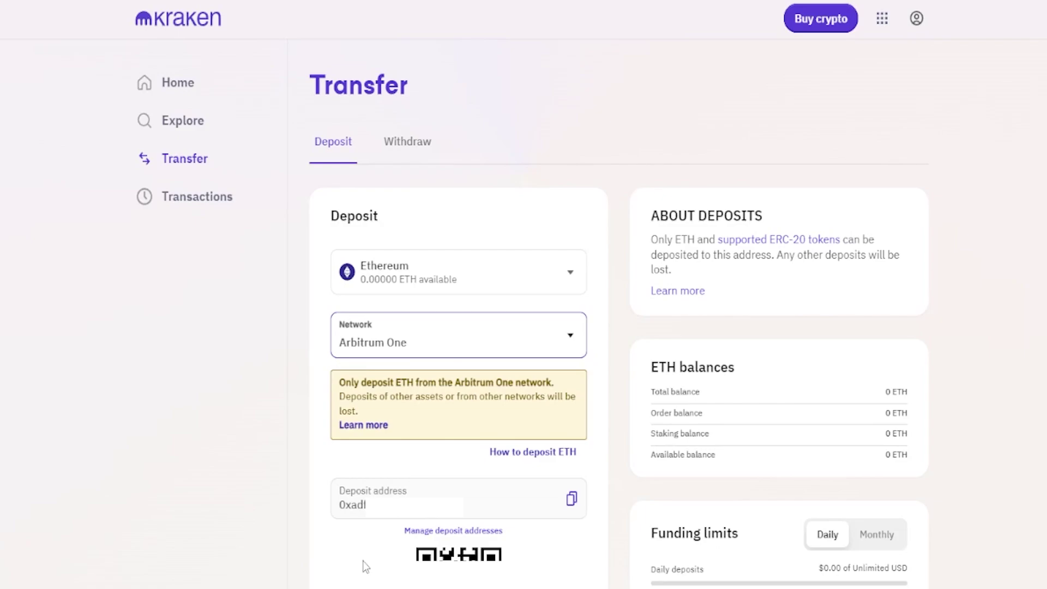
Step: Copy Kraken's Arbitrum One ETH deposit address to the clipboard
{"action": "left_click", "coordinate": [280, 479]}
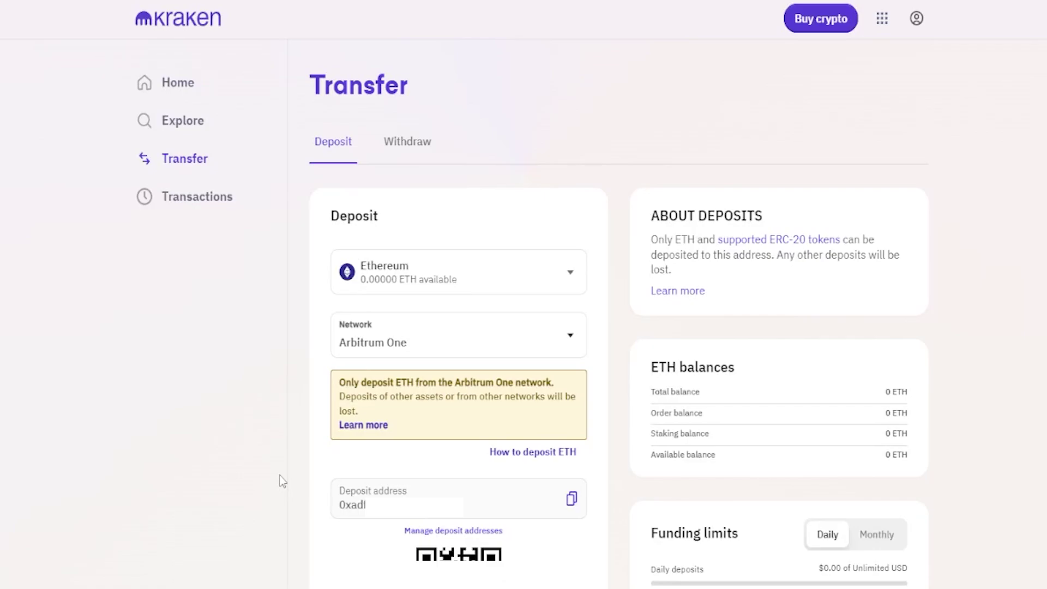
{"action": "left_click", "coordinate": [571, 499]}
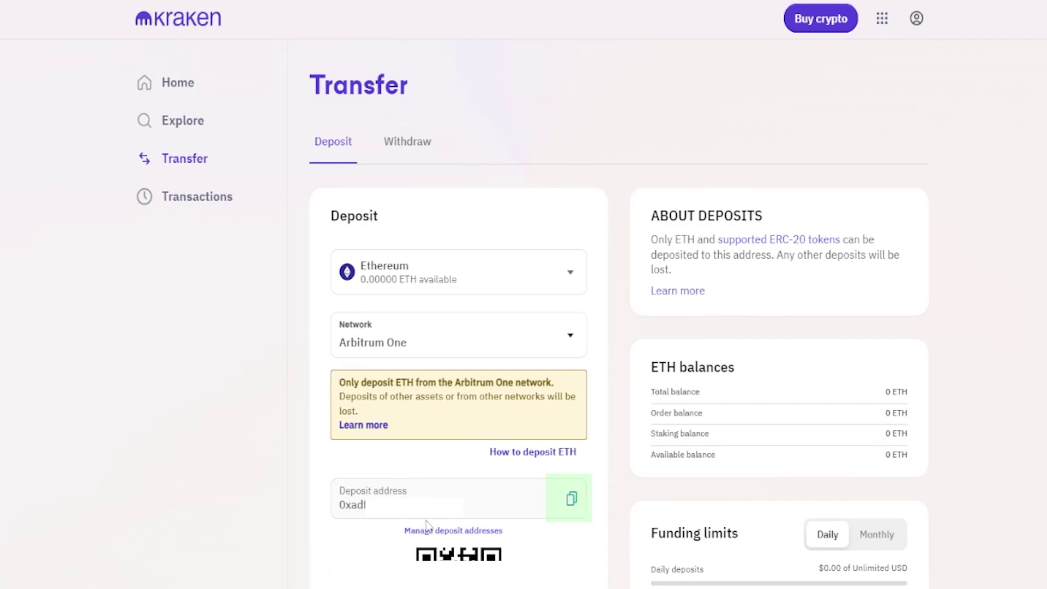
{"action": "left_click", "coordinate": [571, 501]}
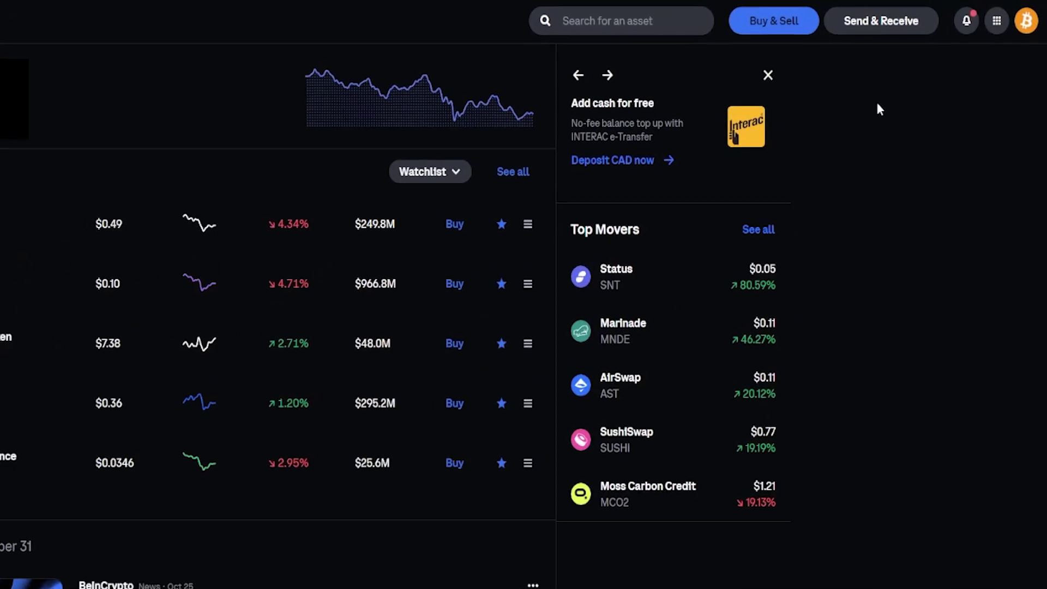
Step: Fill in a Coinbase send of the full $27.01 ETH balance to the pasted Kraken address
{"action": "left_click", "coordinate": [861, 22]}
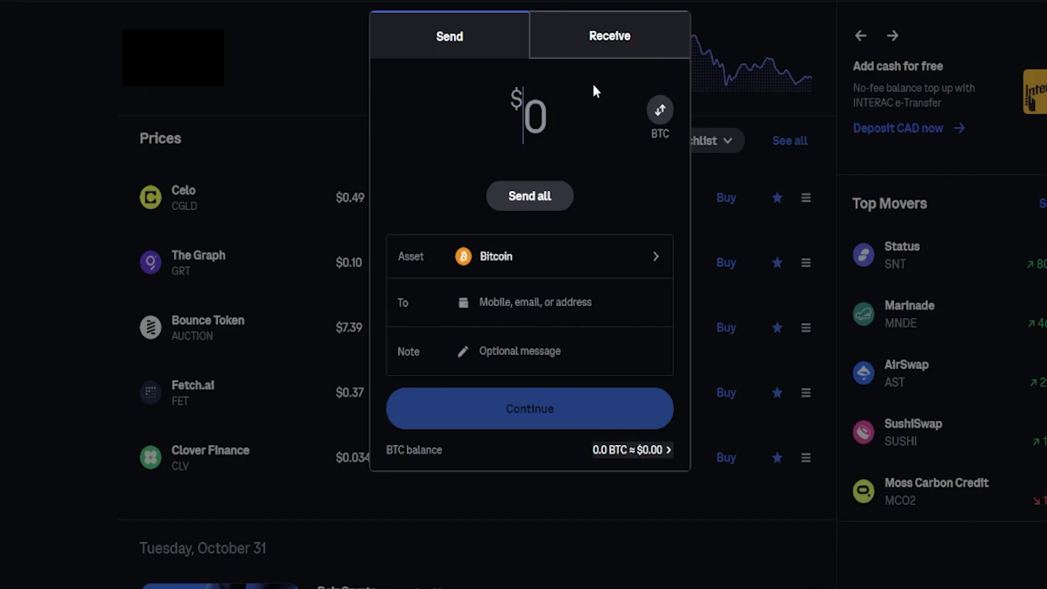
{"action": "left_click", "coordinate": [516, 262]}
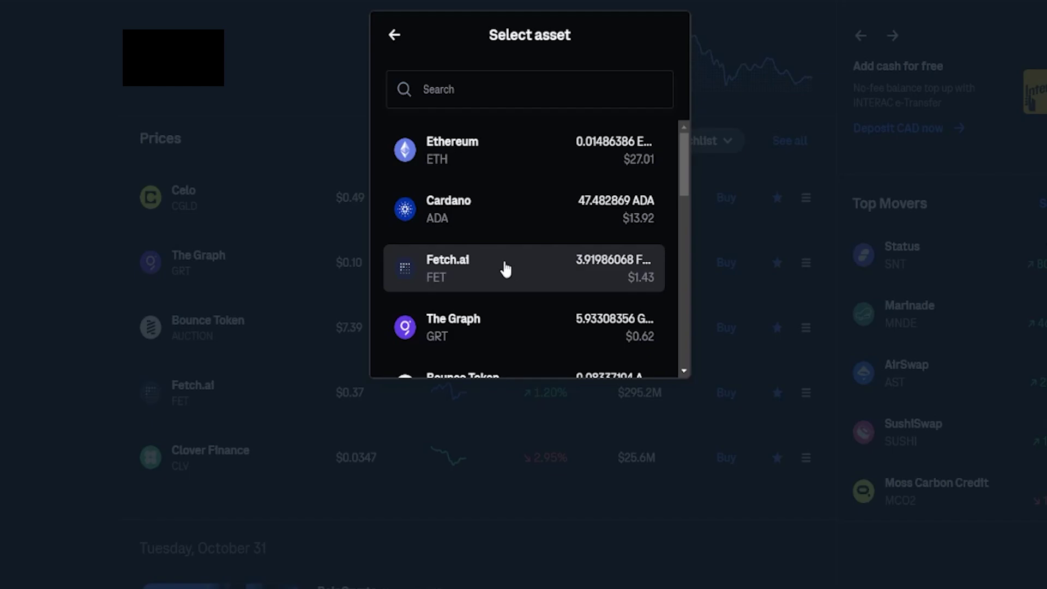
{"action": "left_click", "coordinate": [496, 158]}
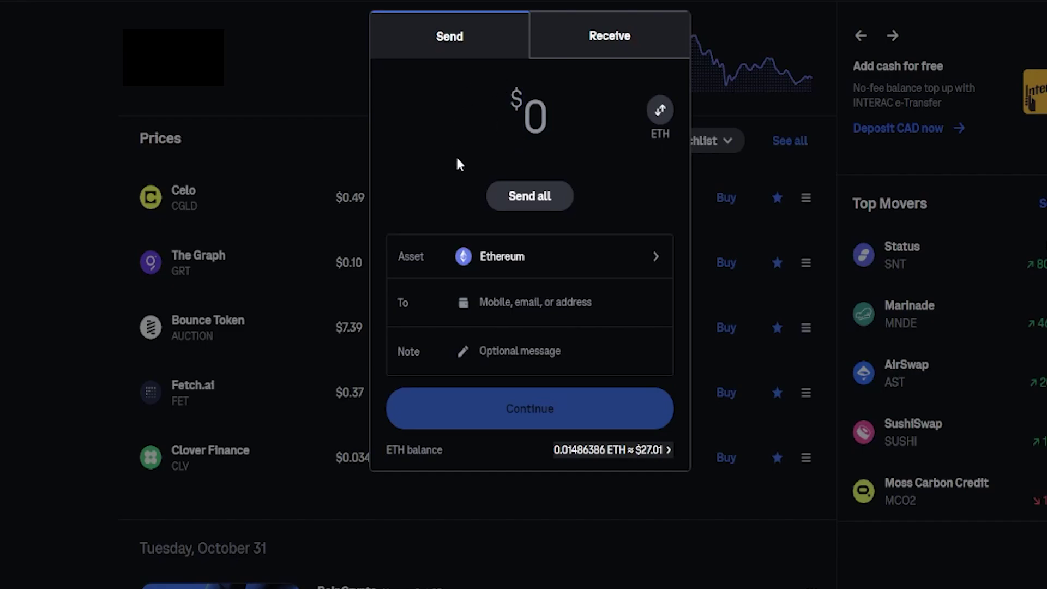
{"action": "left_click", "coordinate": [530, 199]}
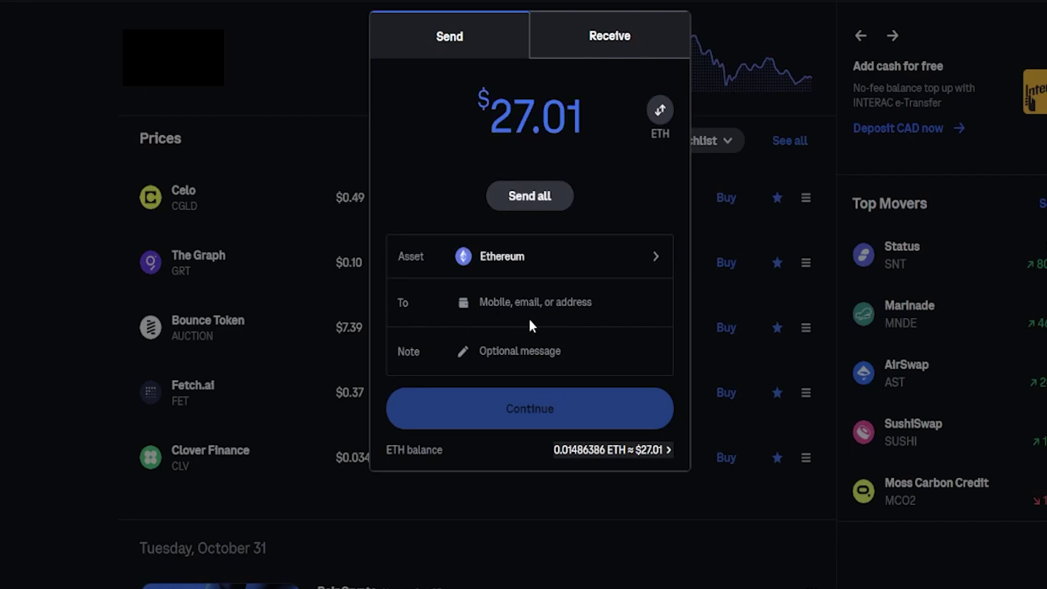
{"action": "right_click", "coordinate": [501, 306]}
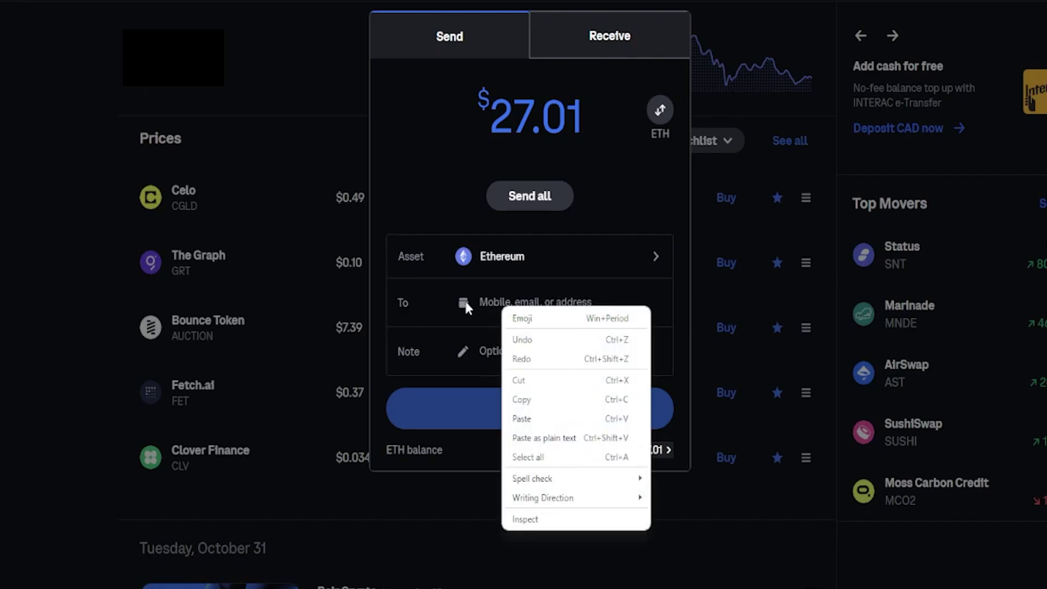
{"action": "left_click", "coordinate": [521, 418]}
{"action": "left_click", "coordinate": [523, 420]}
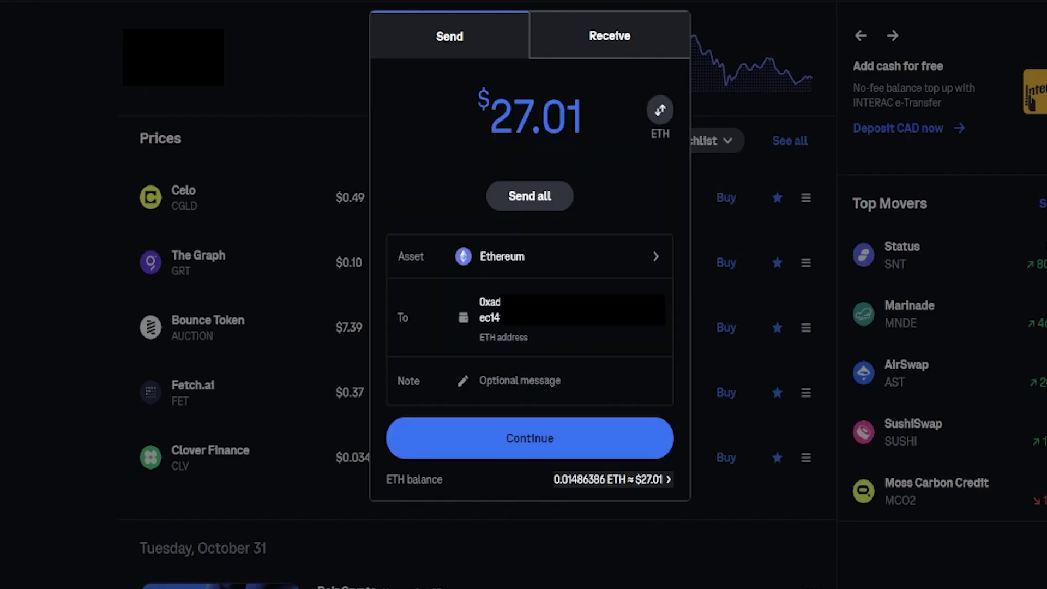
{"action": "left_click", "coordinate": [528, 441]}
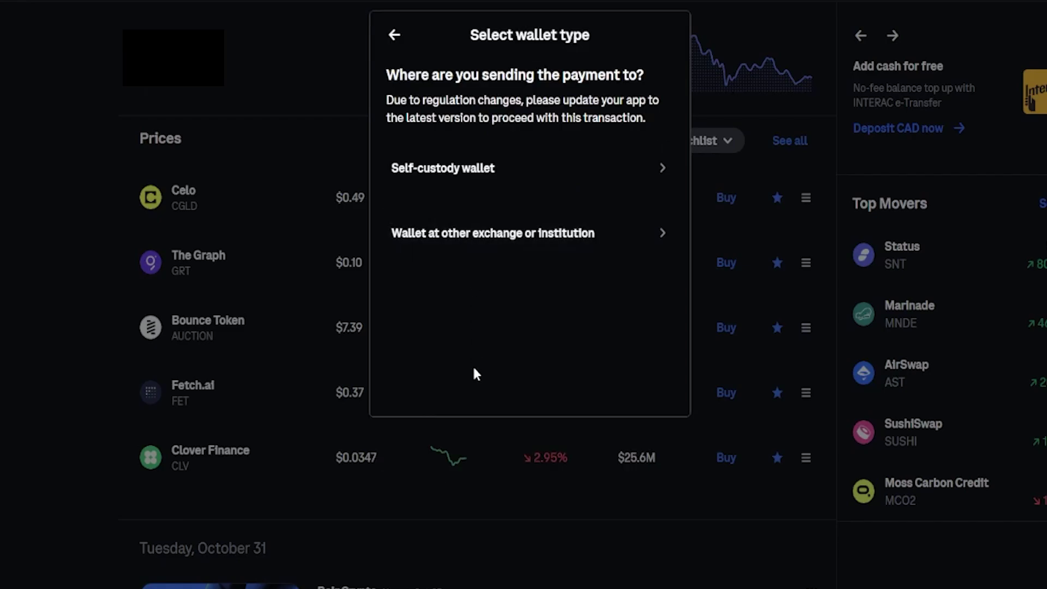
Step: Send 0.01481138 ETH ($26.89) over Arbitrum to the Kraken exchange wallet
{"action": "left_click", "coordinate": [490, 236]}
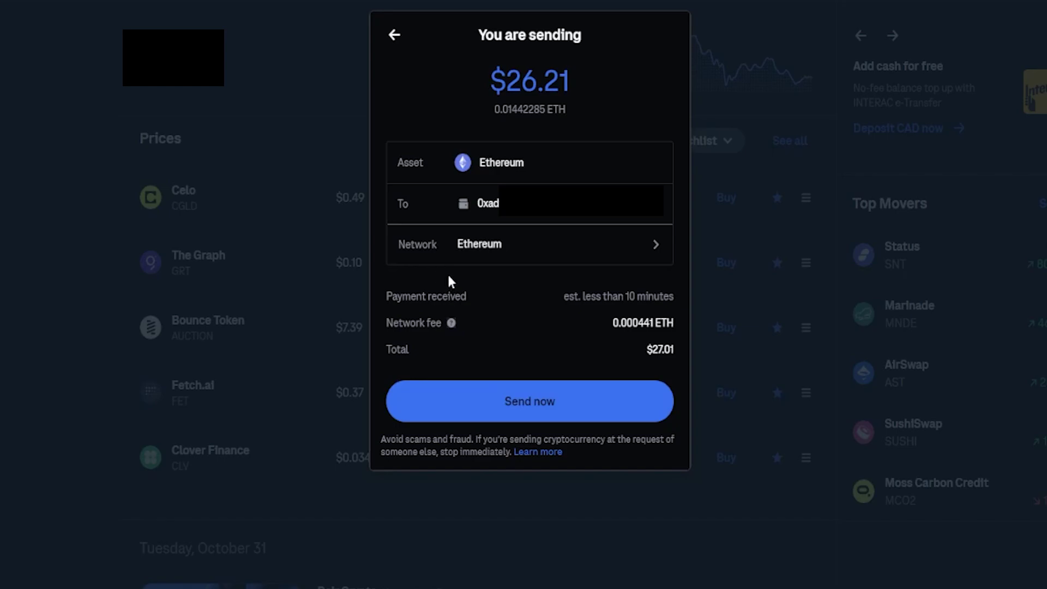
{"action": "left_click", "coordinate": [487, 254]}
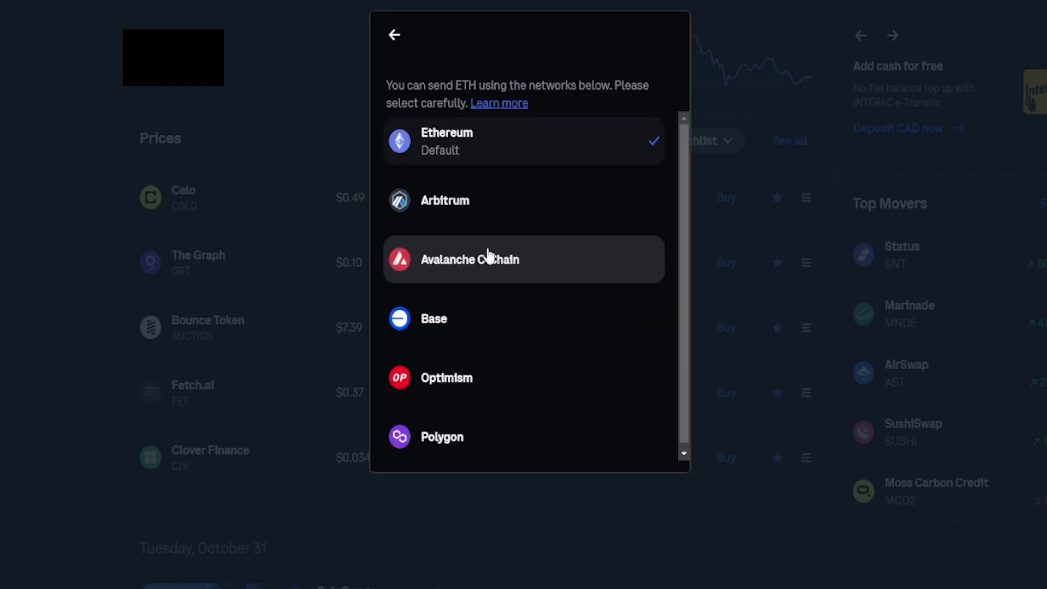
{"action": "left_click", "coordinate": [455, 205]}
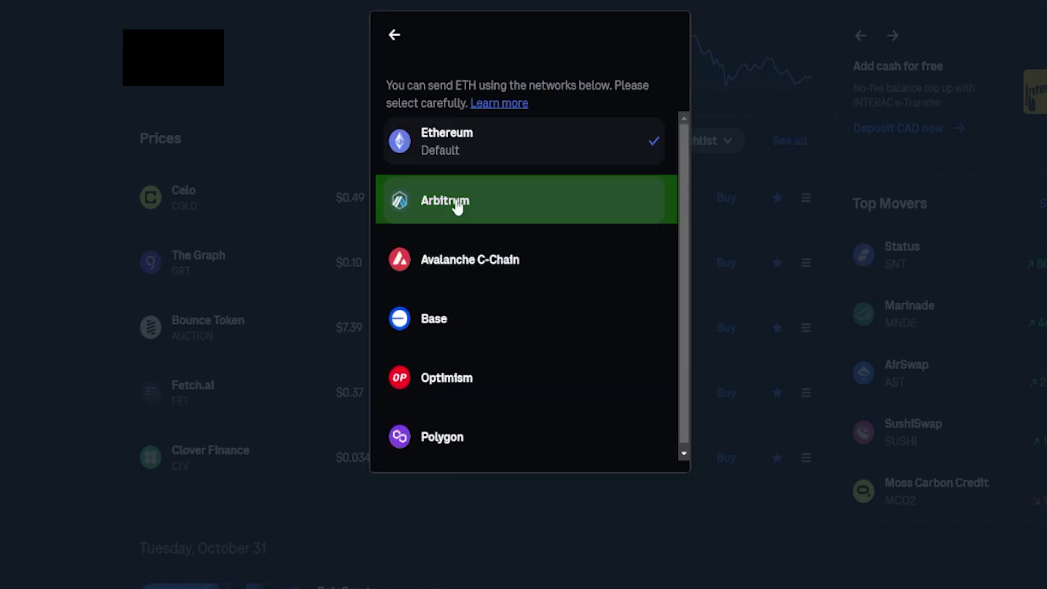
{"action": "left_click", "coordinate": [486, 206]}
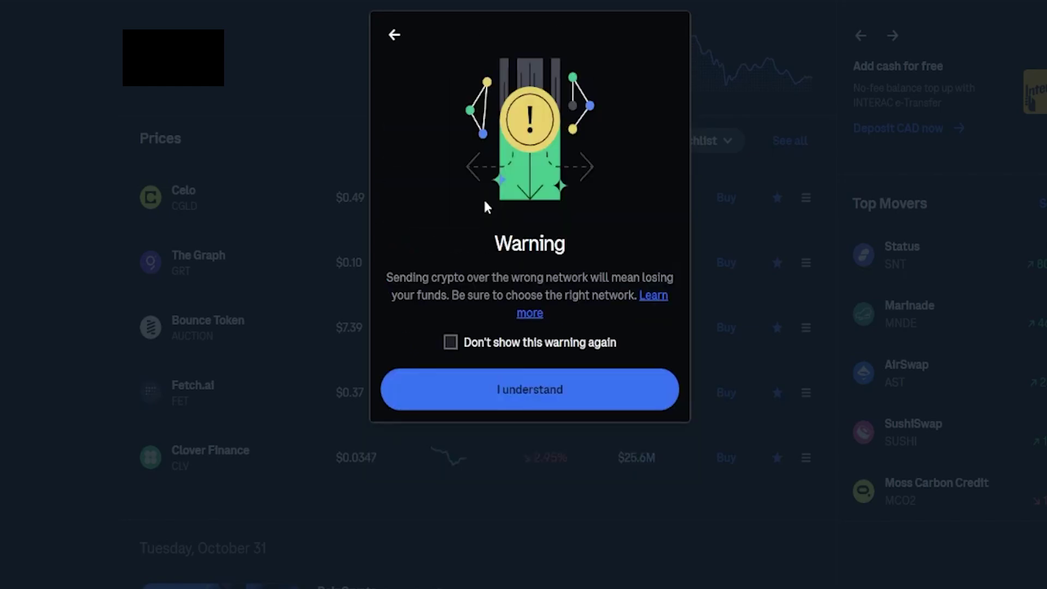
{"action": "left_click", "coordinate": [509, 402]}
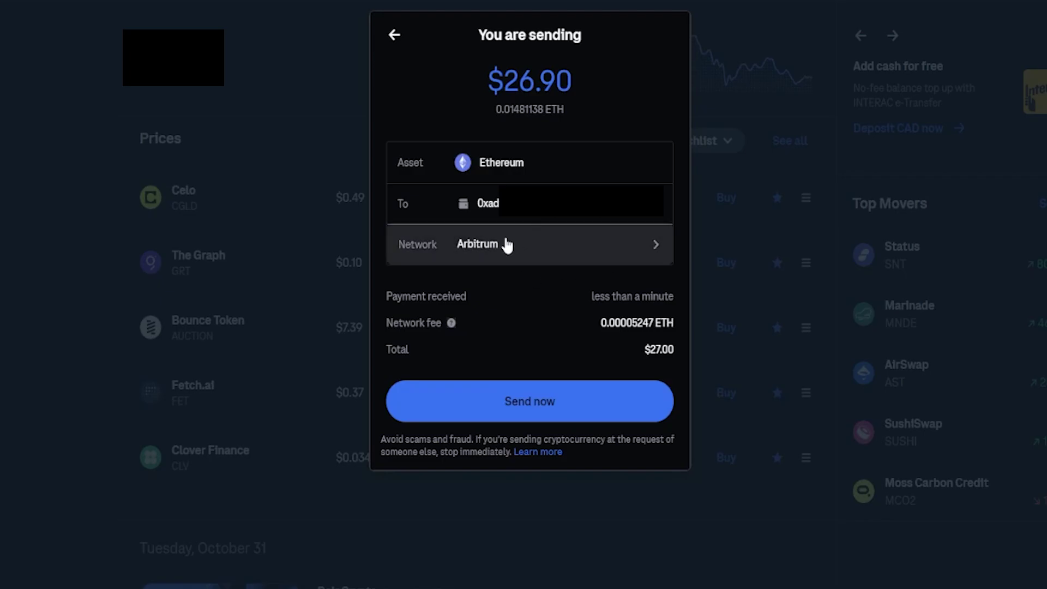
{"action": "left_click", "coordinate": [525, 406]}
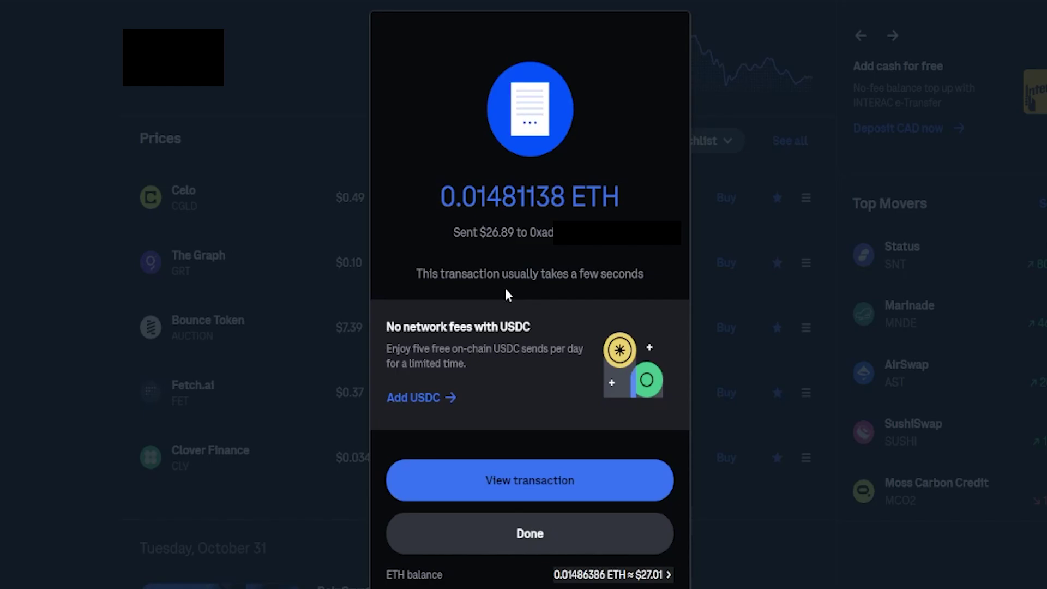
Step: Close the Coinbase confirmation, confirm Kraken's CA$51.48 balance, and open the withdrawal form
{"action": "left_click", "coordinate": [544, 532]}
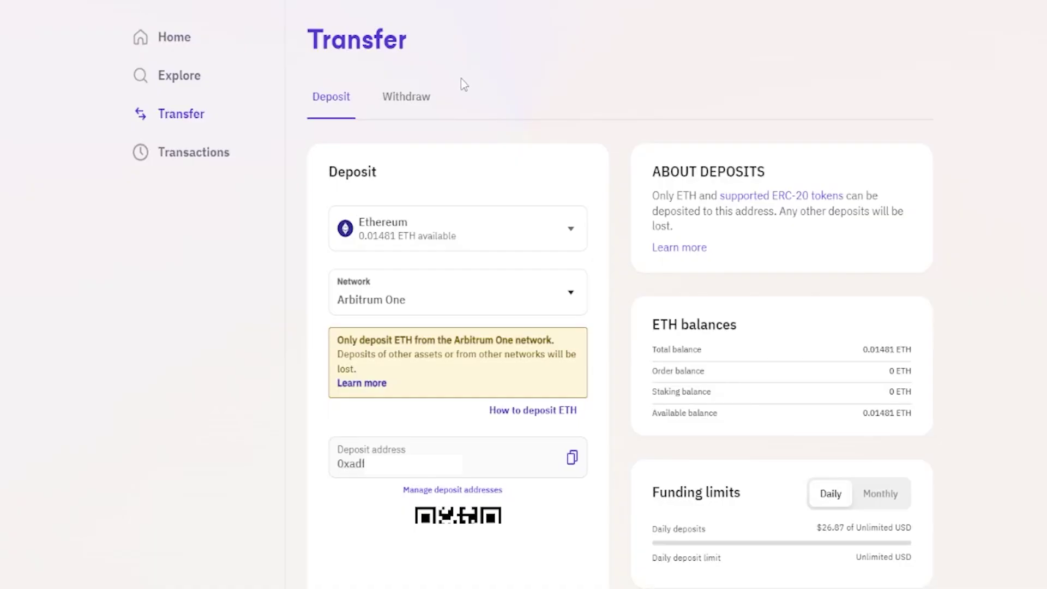
{"action": "left_click", "coordinate": [191, 42]}
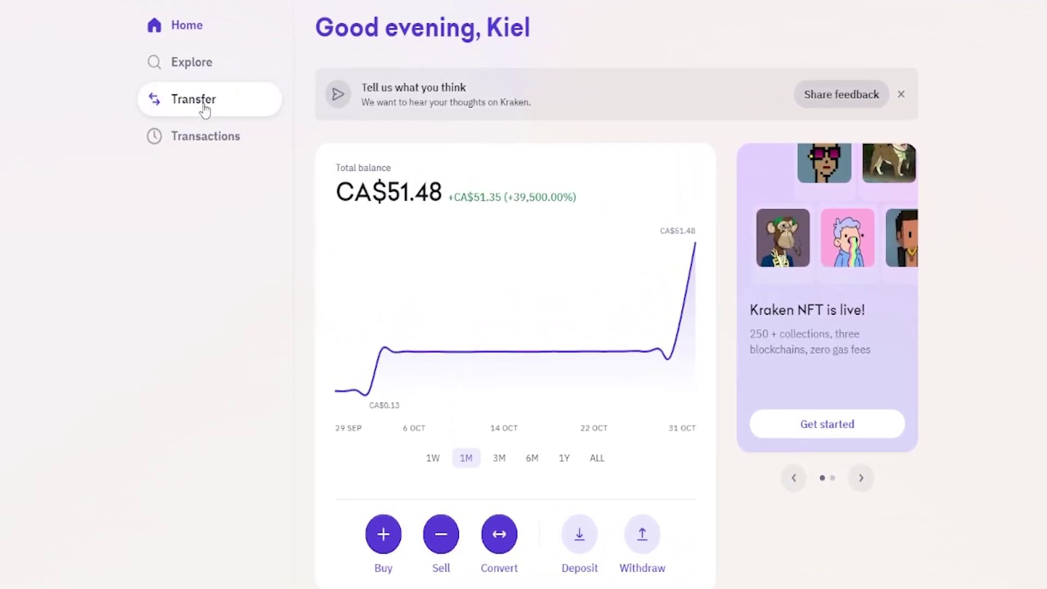
{"action": "left_click", "coordinate": [642, 546]}
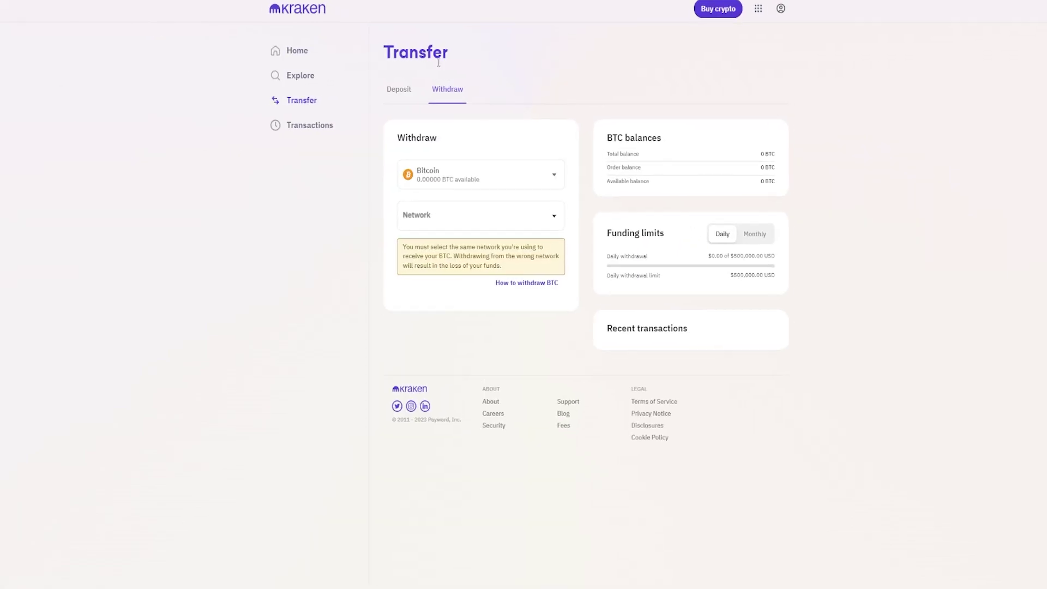
Step: Set the Kraken withdrawal to Ethereum on Arbitrum One and begin adding a withdrawal address
{"action": "left_click_drag", "start_coordinate": [380, 53], "coordinate": [460, 58]}
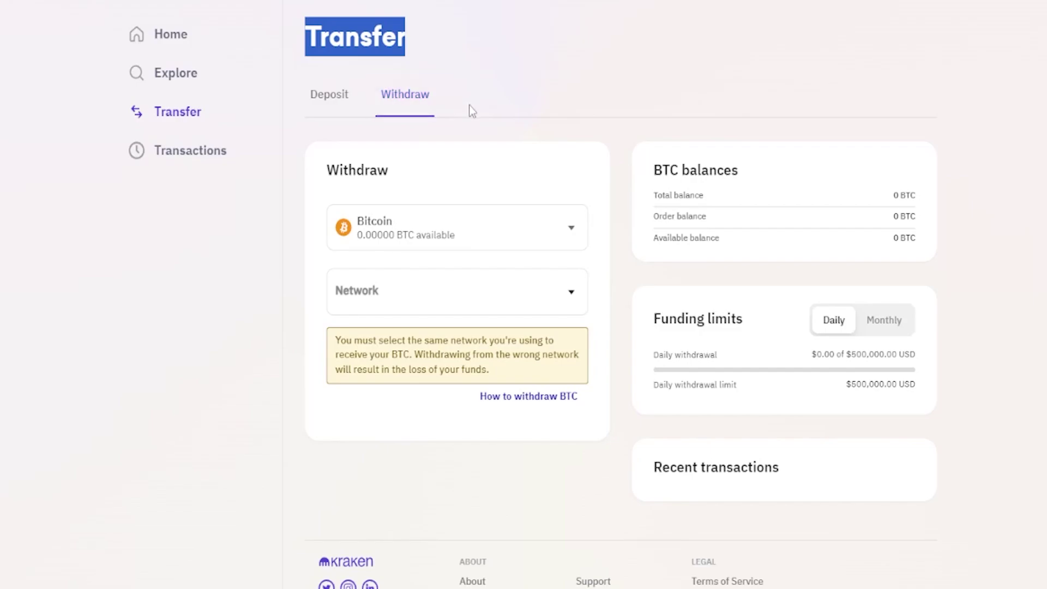
{"action": "left_click", "coordinate": [425, 228]}
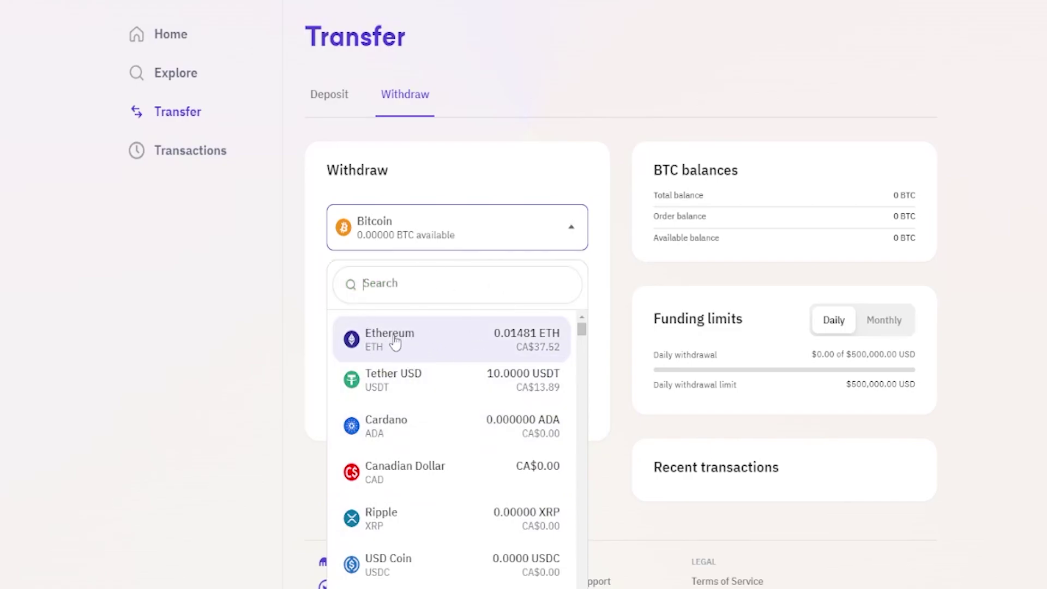
{"action": "left_click", "coordinate": [428, 341]}
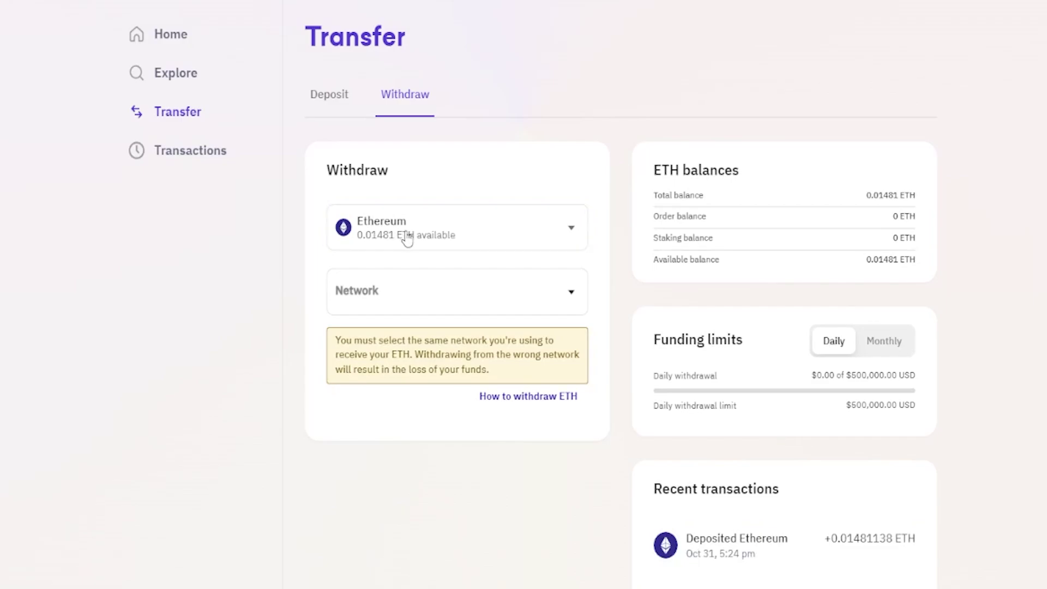
{"action": "left_click", "coordinate": [410, 303]}
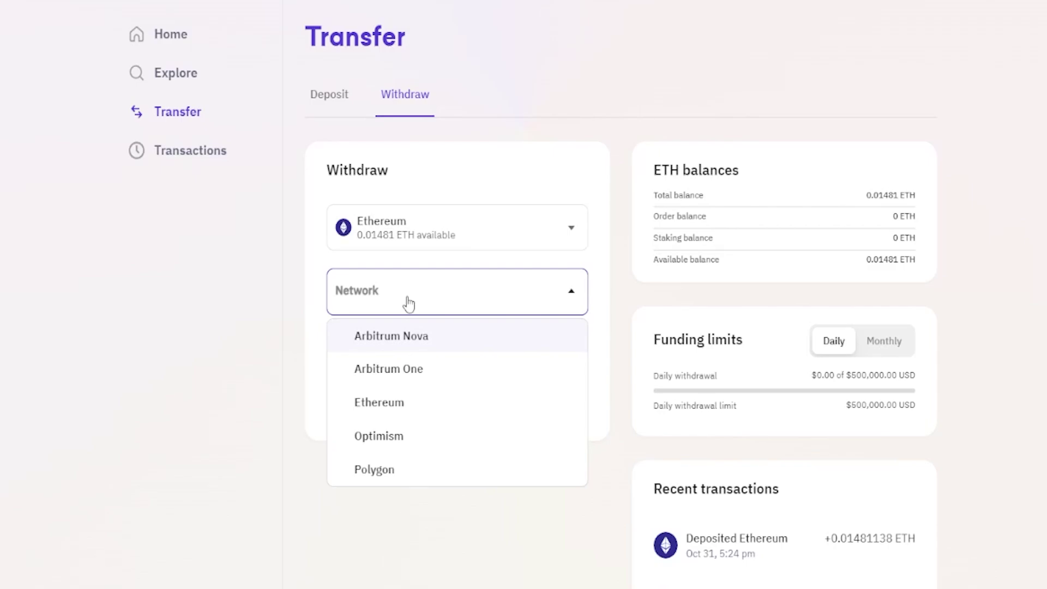
{"action": "left_click", "coordinate": [435, 373]}
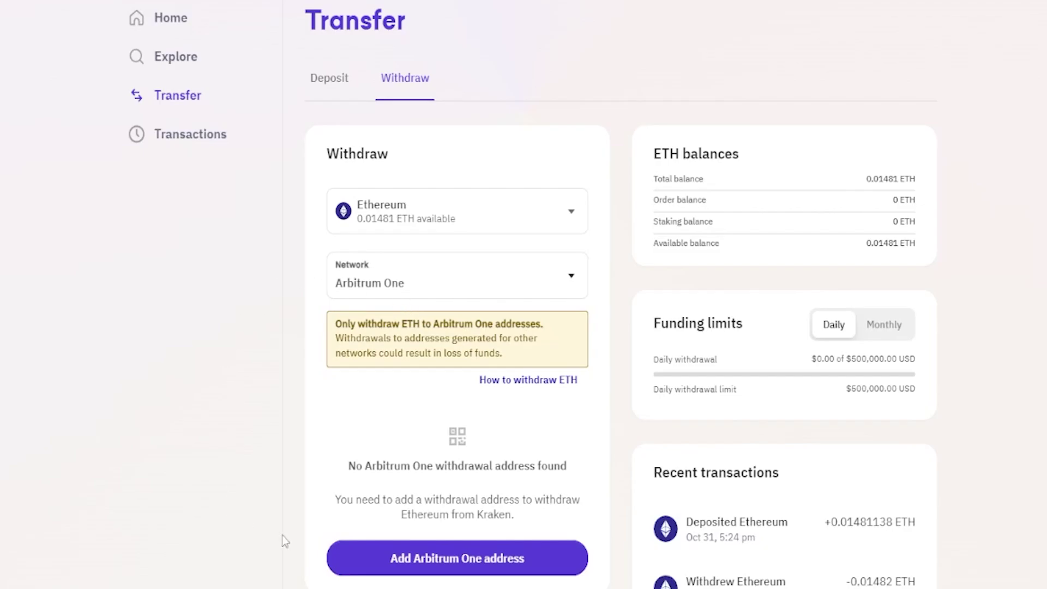
{"action": "left_click", "coordinate": [446, 567]}
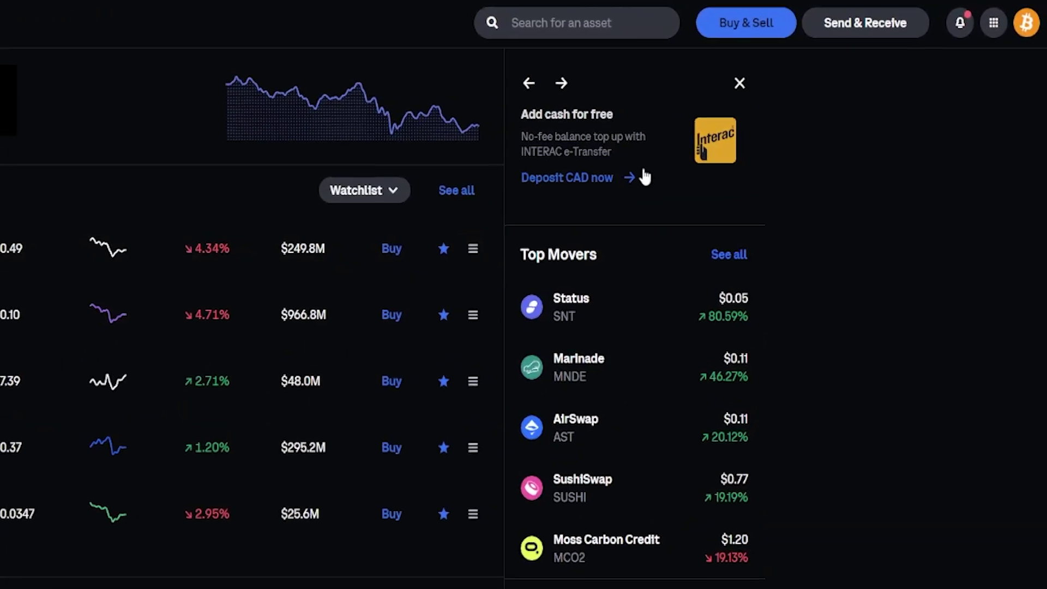
Step: Show Coinbase's Ethereum receive address on the Arbitrum network
{"action": "left_click", "coordinate": [861, 23]}
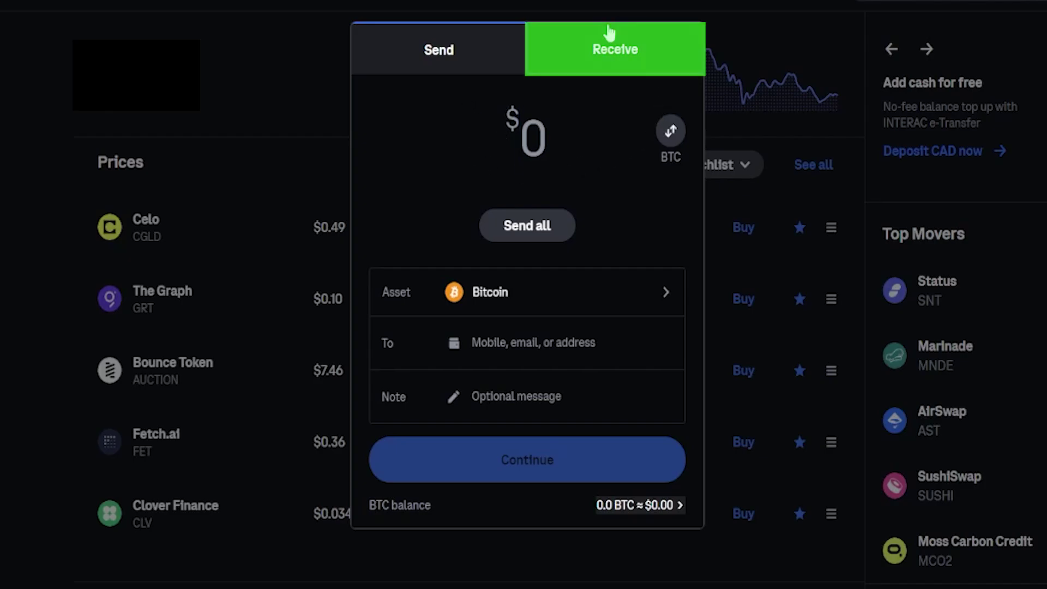
{"action": "left_click", "coordinate": [605, 49]}
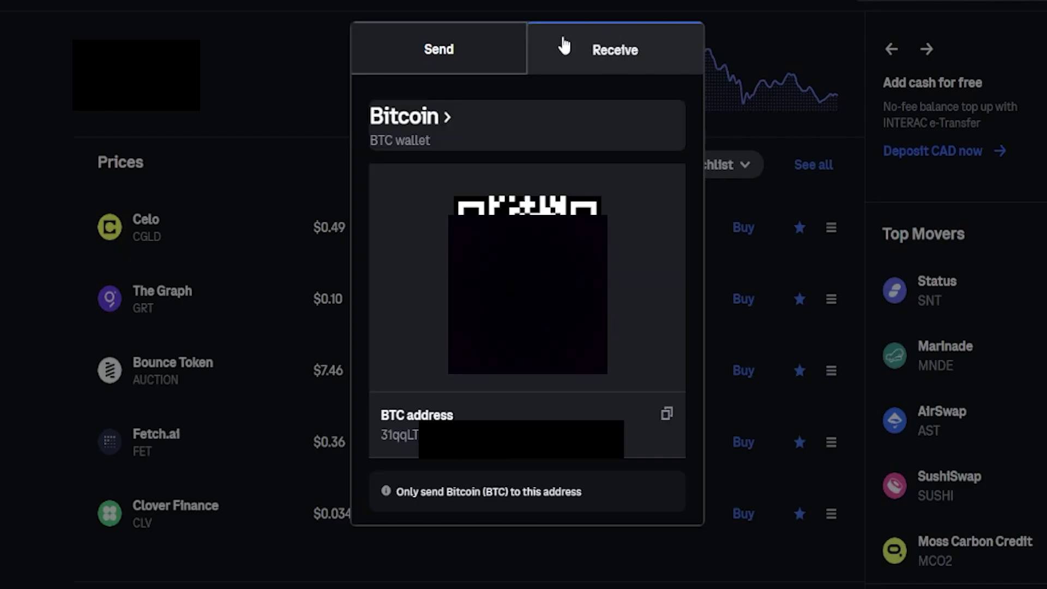
{"action": "left_click", "coordinate": [434, 116]}
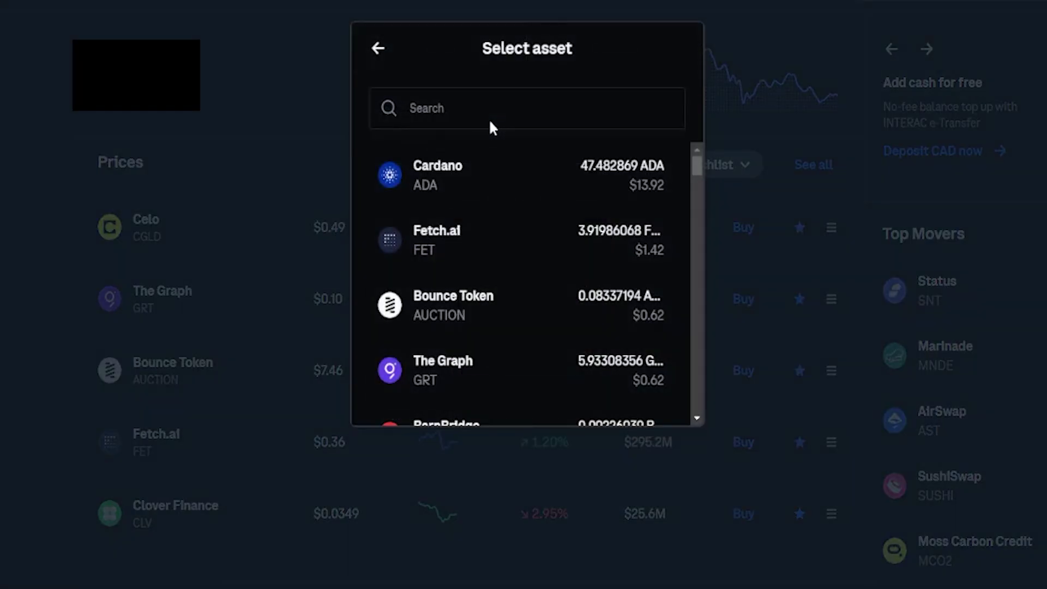
{"action": "type", "text": "eth"}
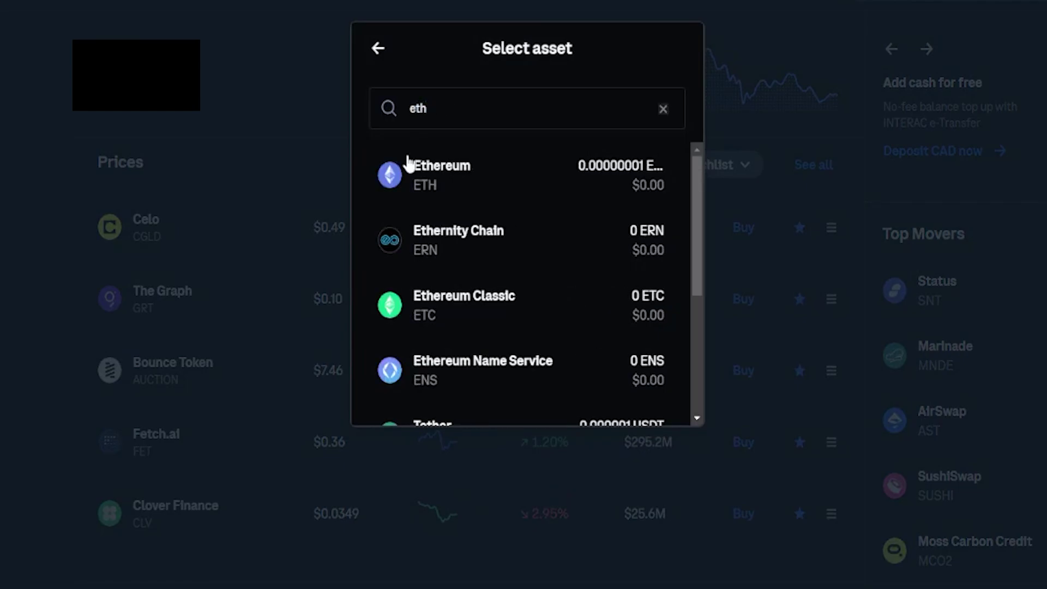
{"action": "left_click", "coordinate": [479, 182]}
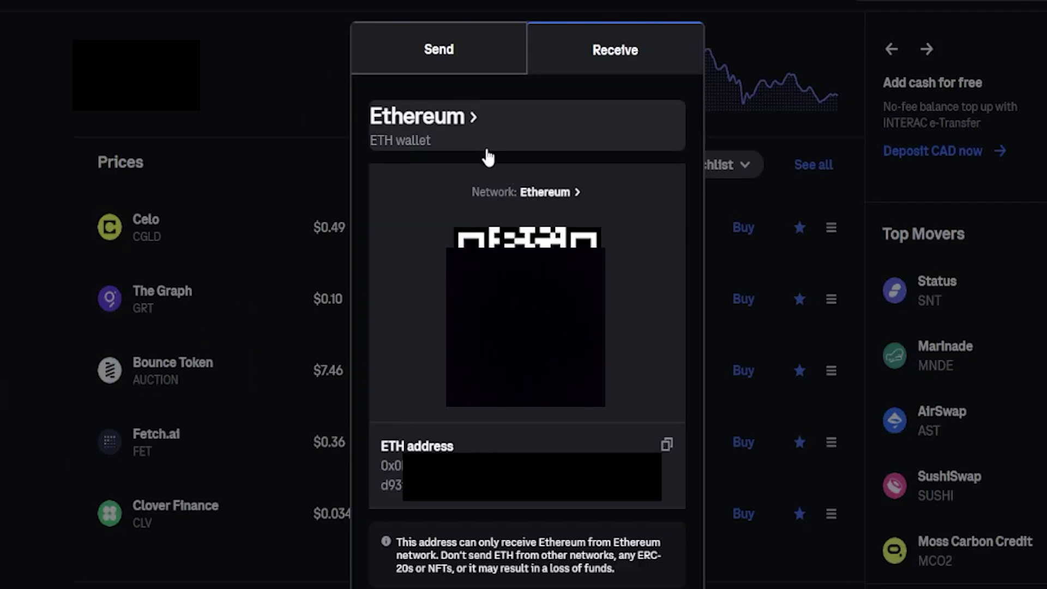
{"action": "left_click", "coordinate": [545, 196]}
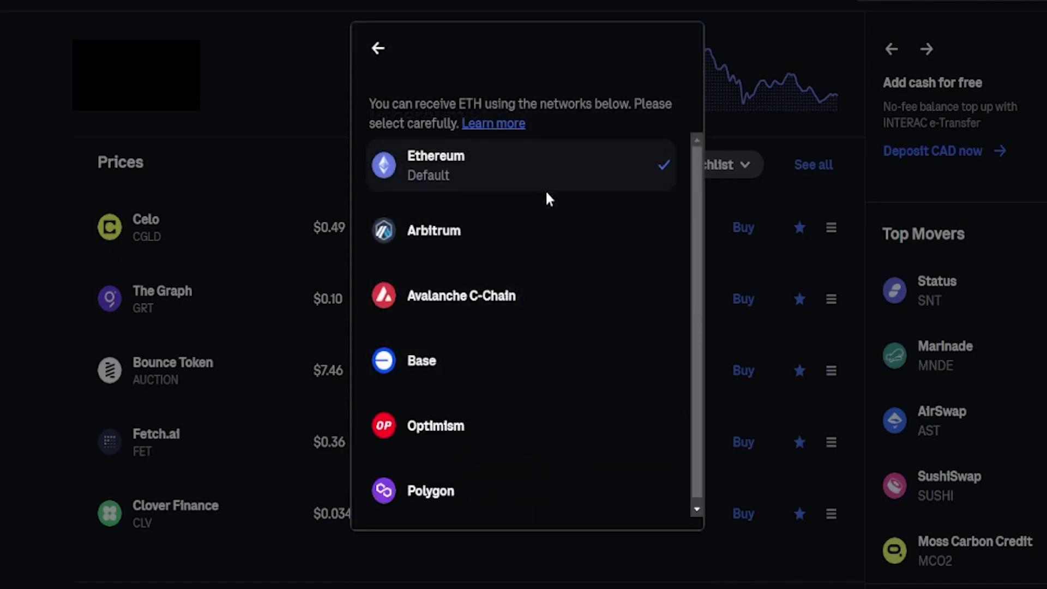
{"action": "left_click", "coordinate": [516, 237]}
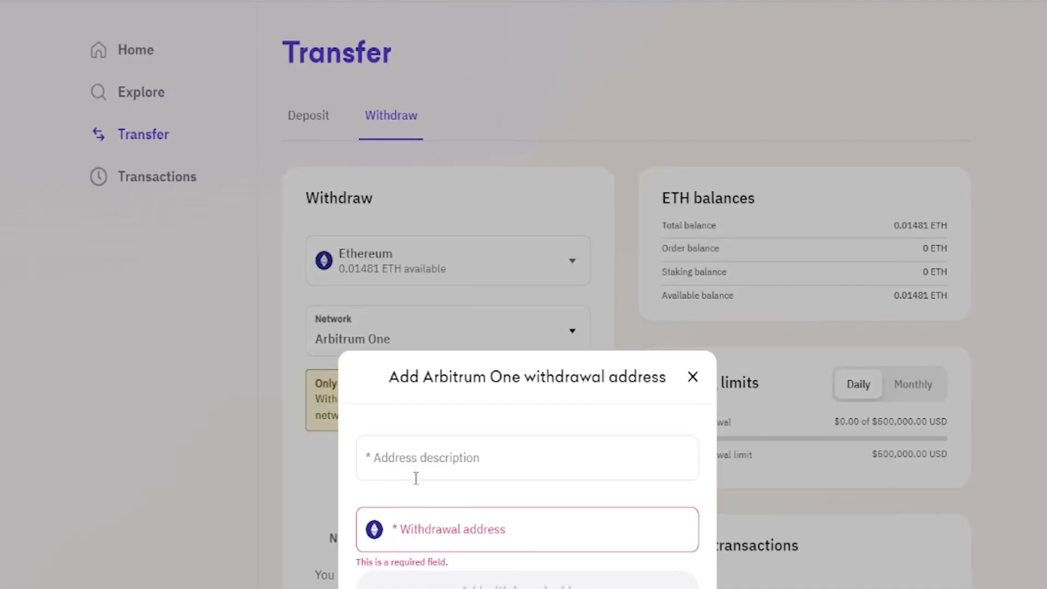
Step: Save the pasted Coinbase address as Kraken withdrawal address 'coinbase ethereum arbitrum'
{"action": "right_click", "coordinate": [477, 495]}
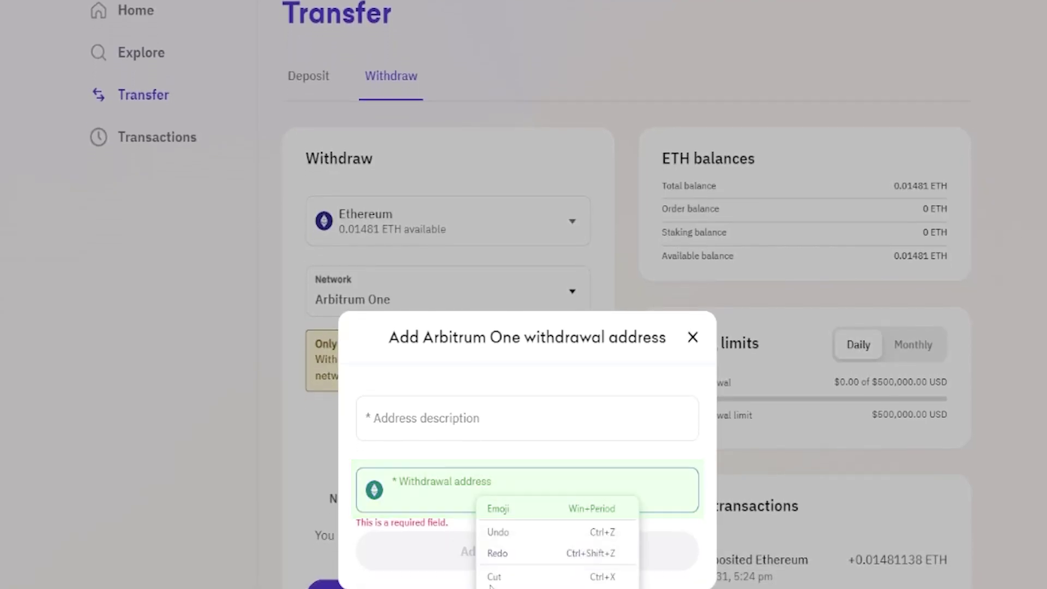
{"action": "key", "text": "ctrl+v"}
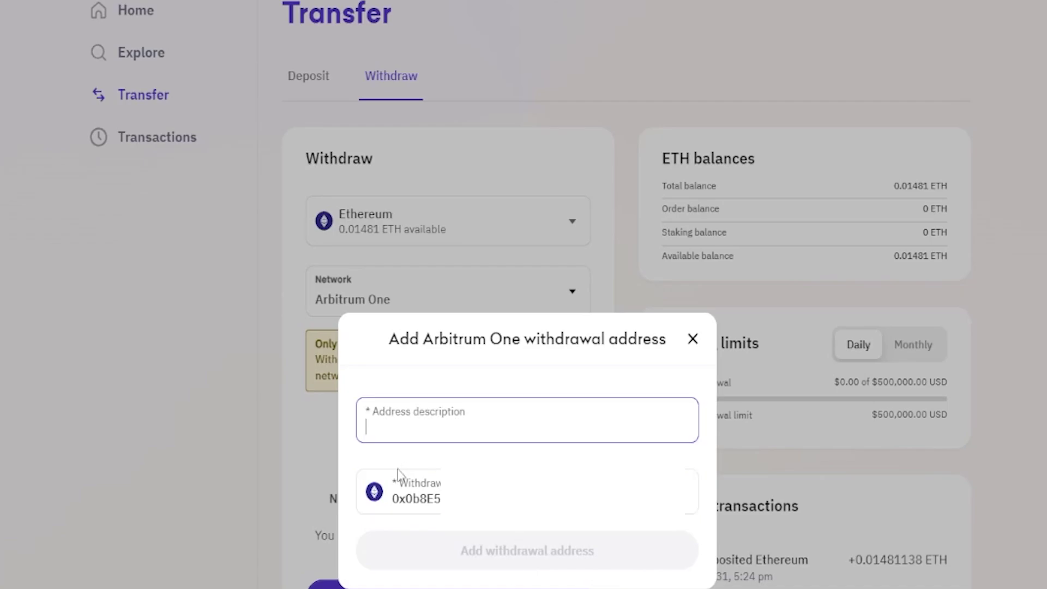
{"action": "key", "text": "shift+Tab"}
{"action": "type", "text": "coinbase"}
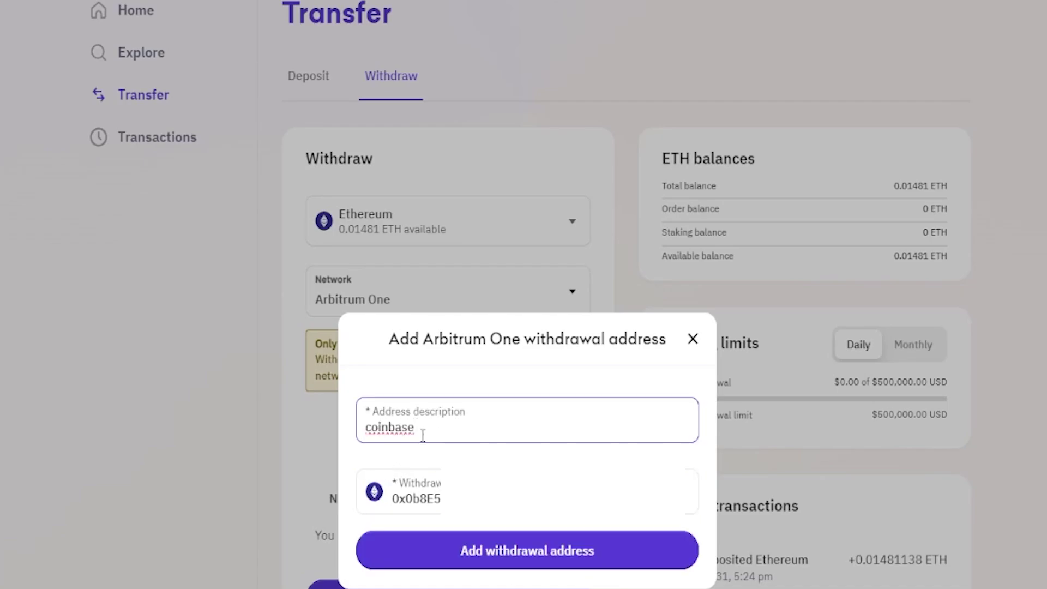
{"action": "type", "text": " ethereum arbitrum"}
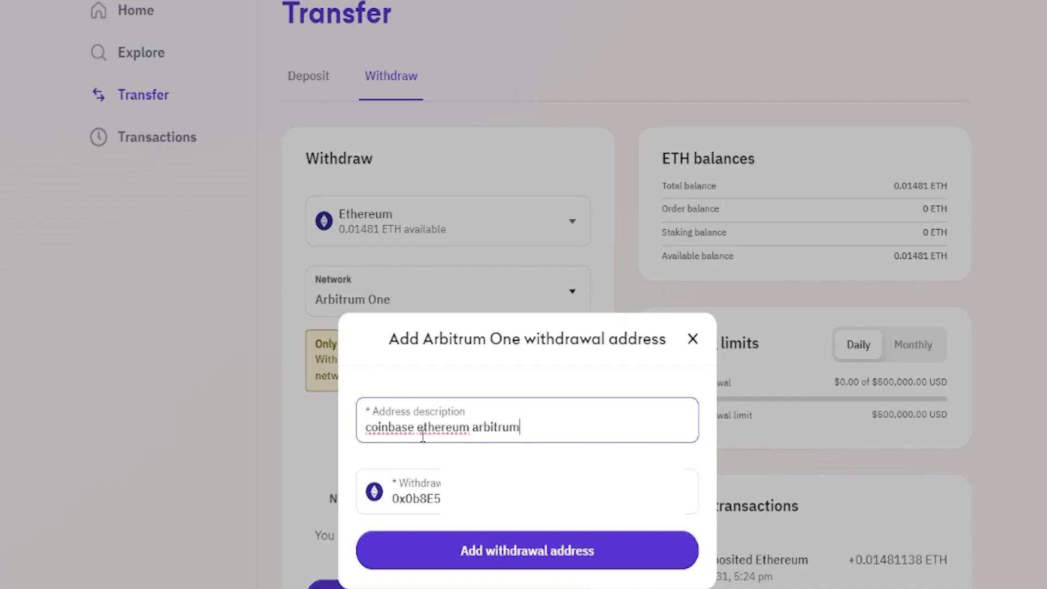
{"action": "left_click", "coordinate": [544, 560]}
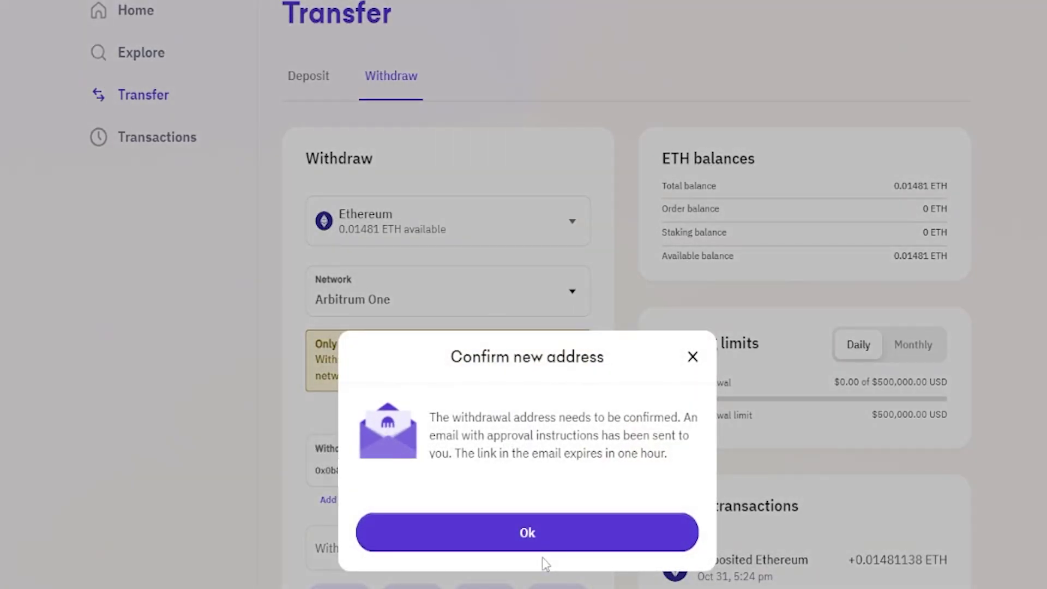
Step: Acknowledge the Confirm new address email notice
{"action": "left_click", "coordinate": [541, 548]}
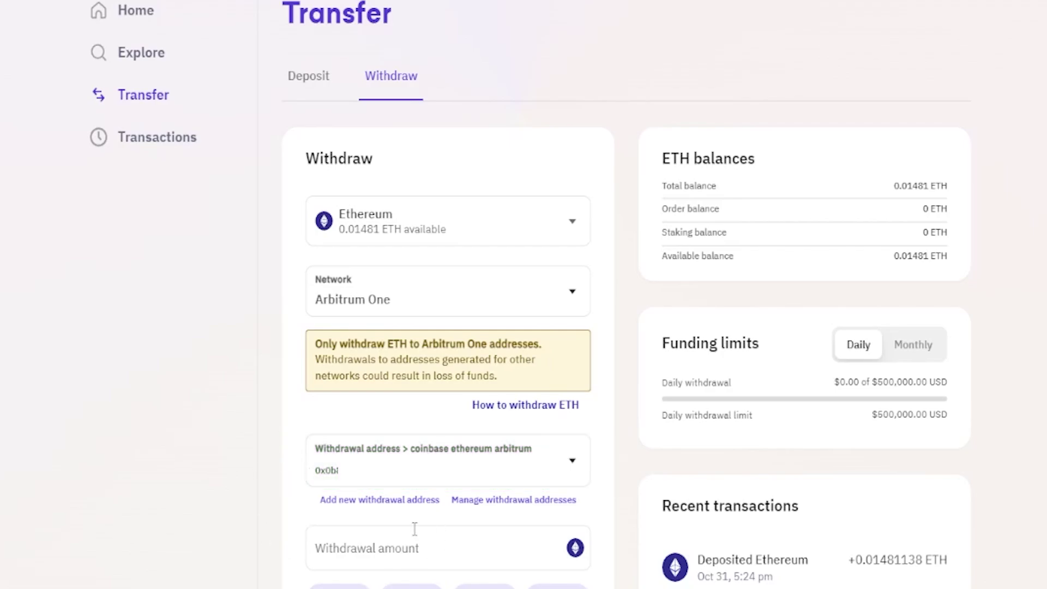
Step: Fill the withdrawal amount with the full 0.0148100000 ETH balance using the 100% button
{"action": "scroll", "coordinate": [425, 545], "scroll_direction": "down", "scroll_amount": 3}
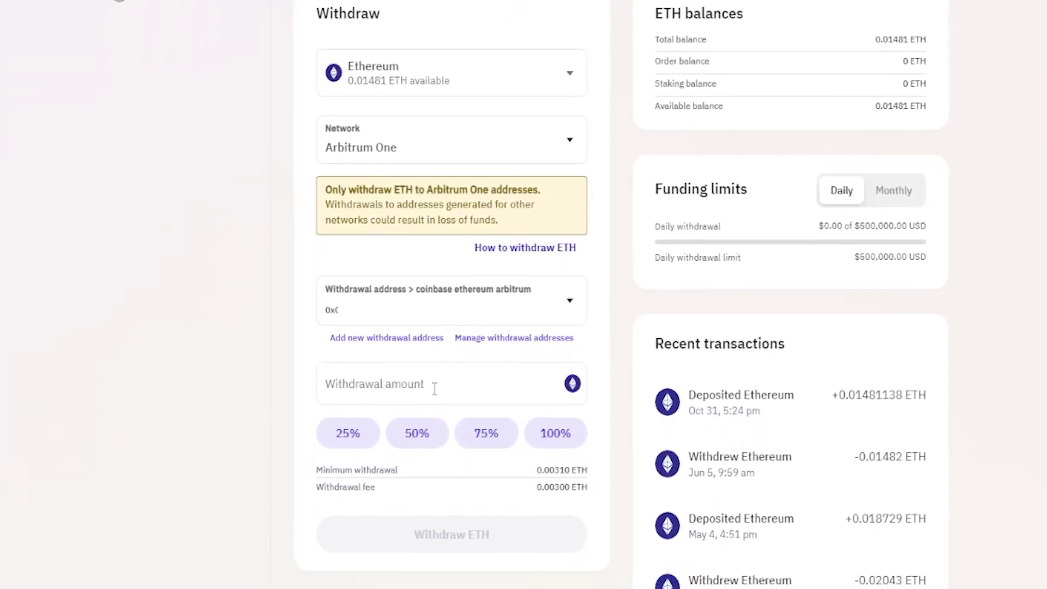
{"action": "left_click", "coordinate": [435, 388]}
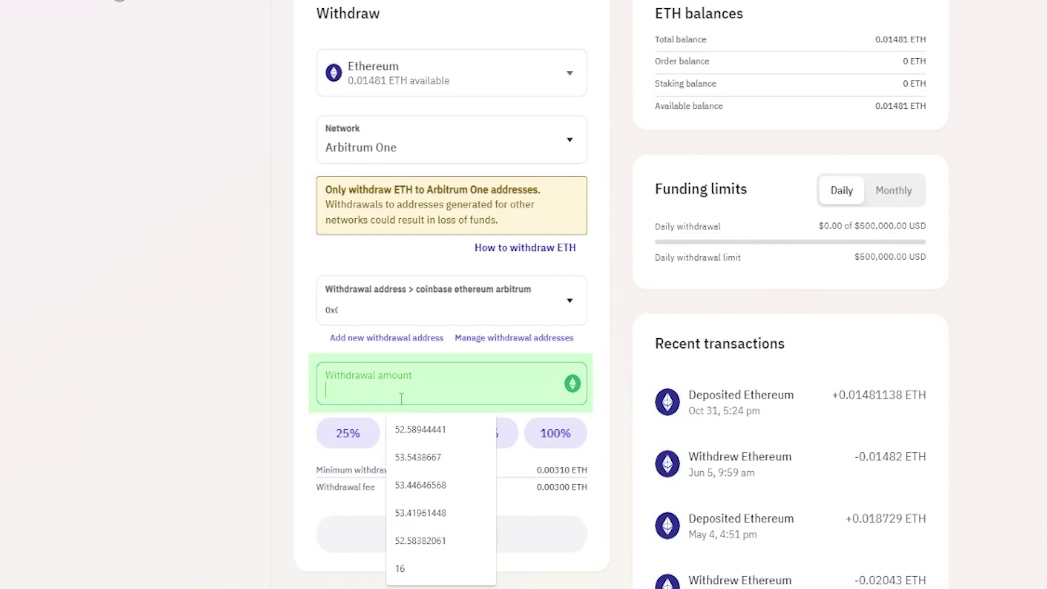
{"action": "left_click", "coordinate": [295, 386]}
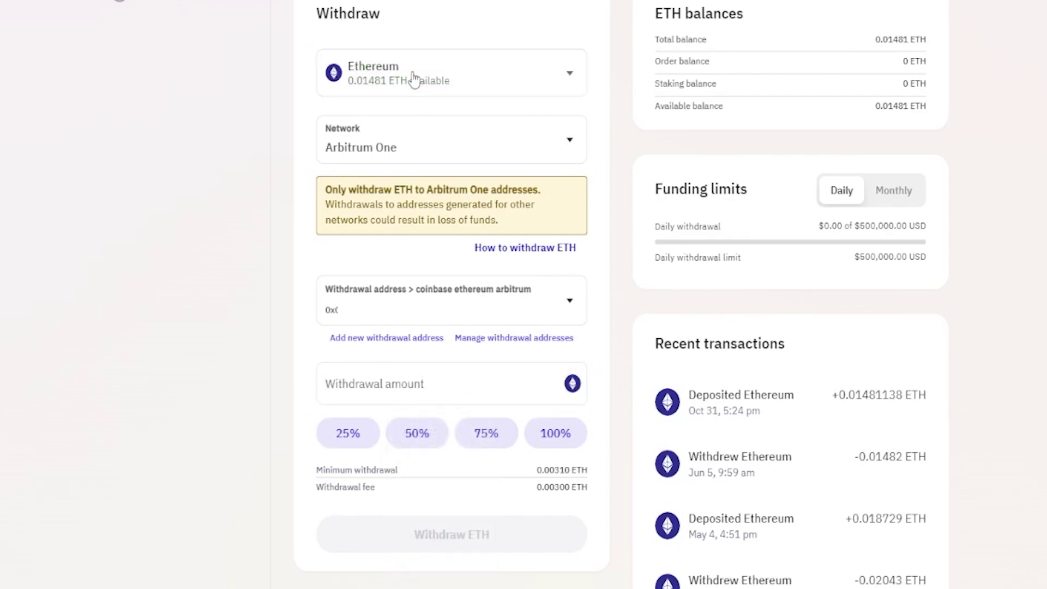
{"action": "left_click", "coordinate": [423, 385]}
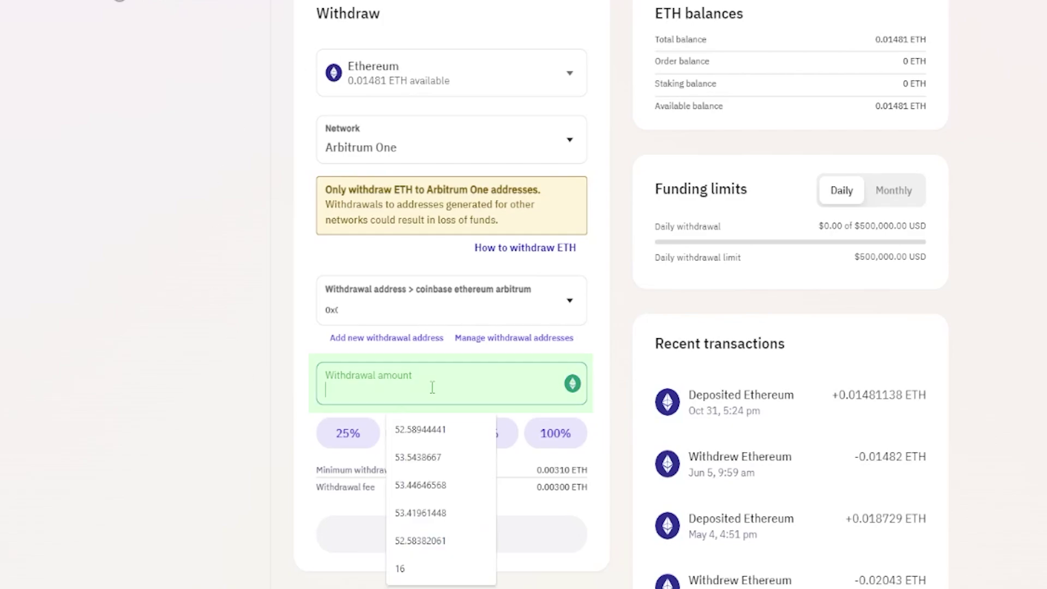
{"action": "left_click", "coordinate": [265, 374]}
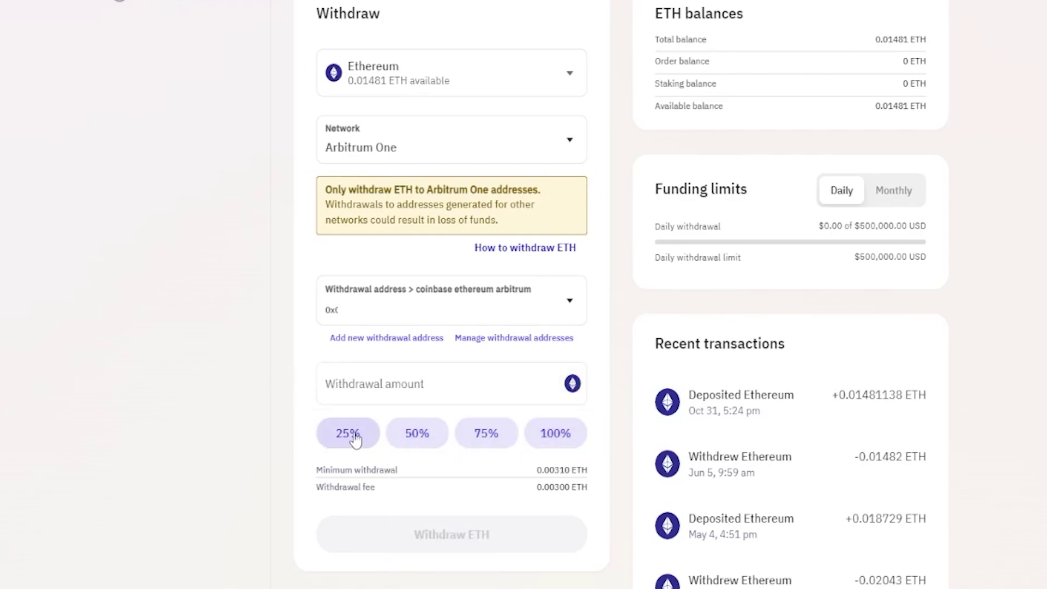
{"action": "left_click", "coordinate": [413, 438]}
{"action": "left_click", "coordinate": [495, 443]}
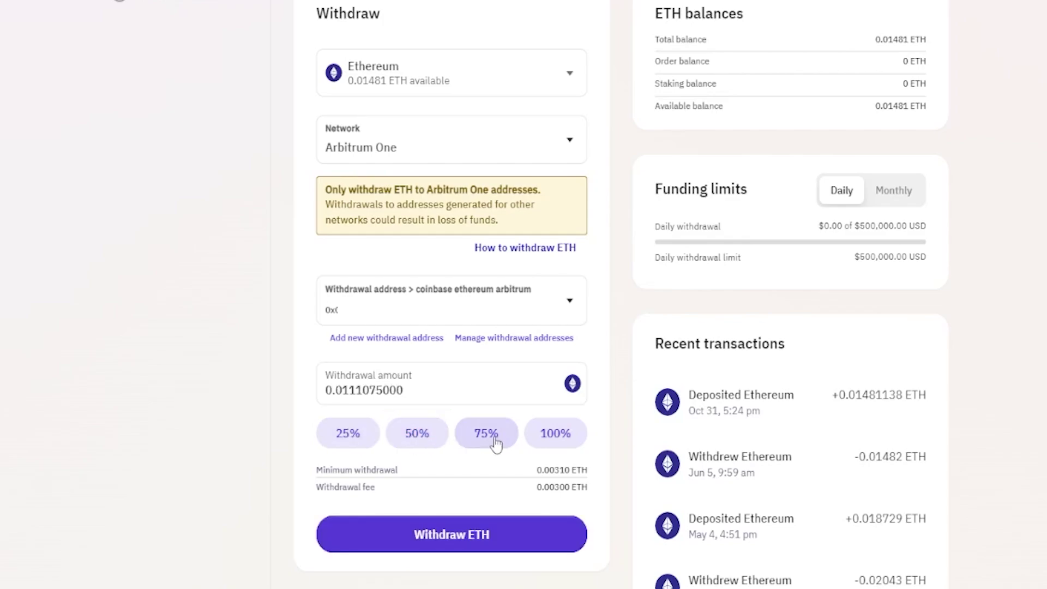
{"action": "left_click", "coordinate": [554, 436]}
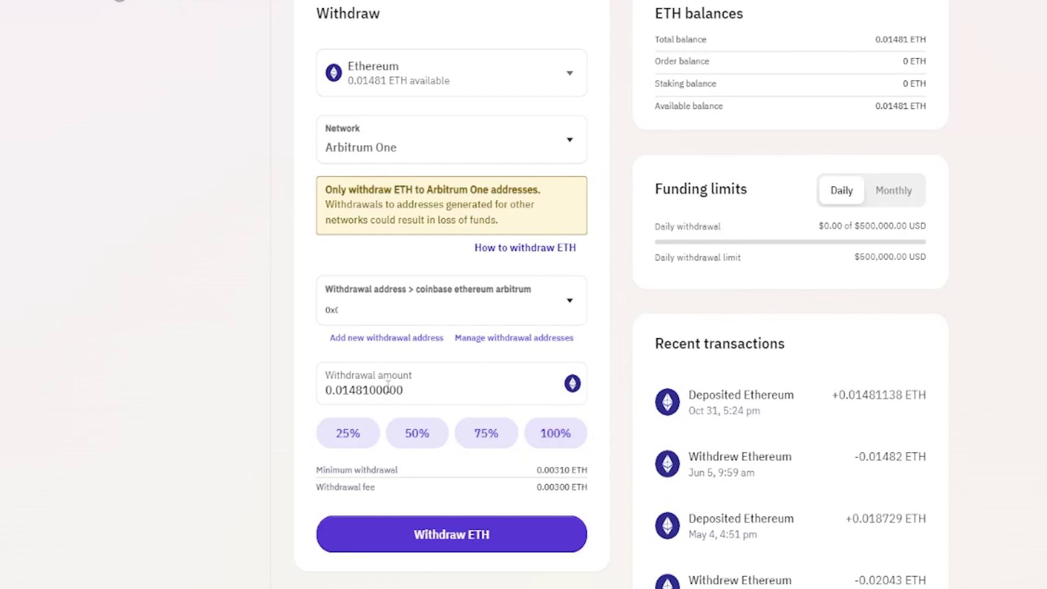
Step: Review and confirm the 0.01181 ETH withdrawal to the Coinbase Arbitrum address
{"action": "left_click", "coordinate": [447, 537]}
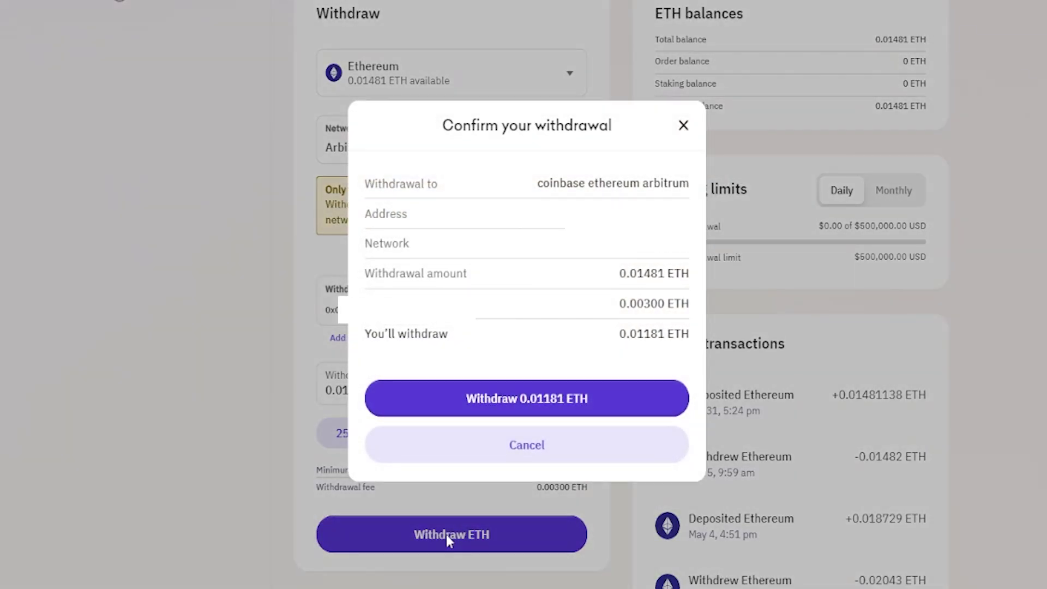
{"action": "left_click_drag", "start_coordinate": [441, 125], "coordinate": [630, 127]}
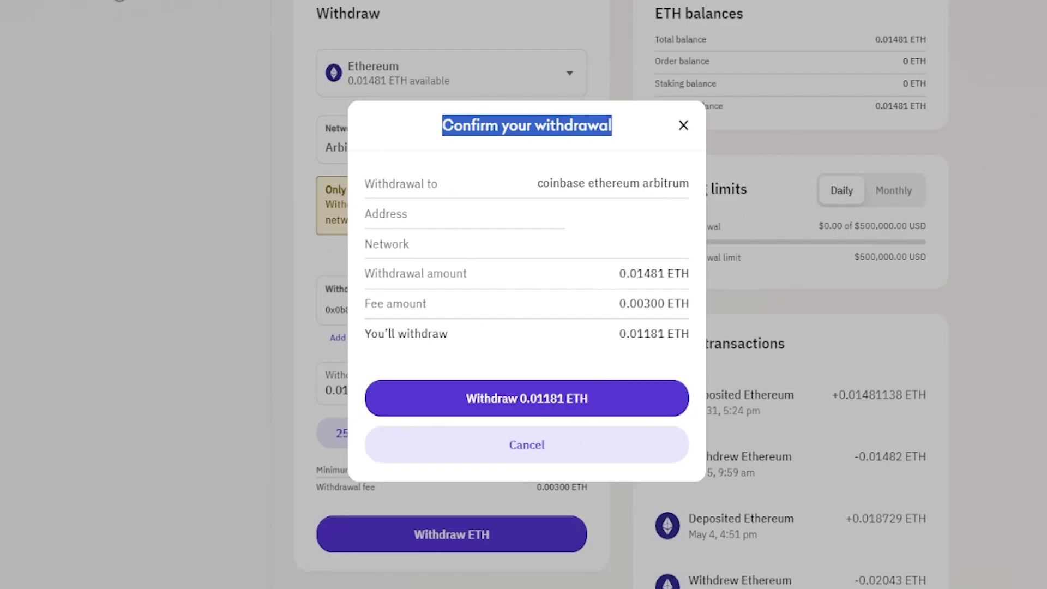
{"action": "left_click", "coordinate": [520, 406]}
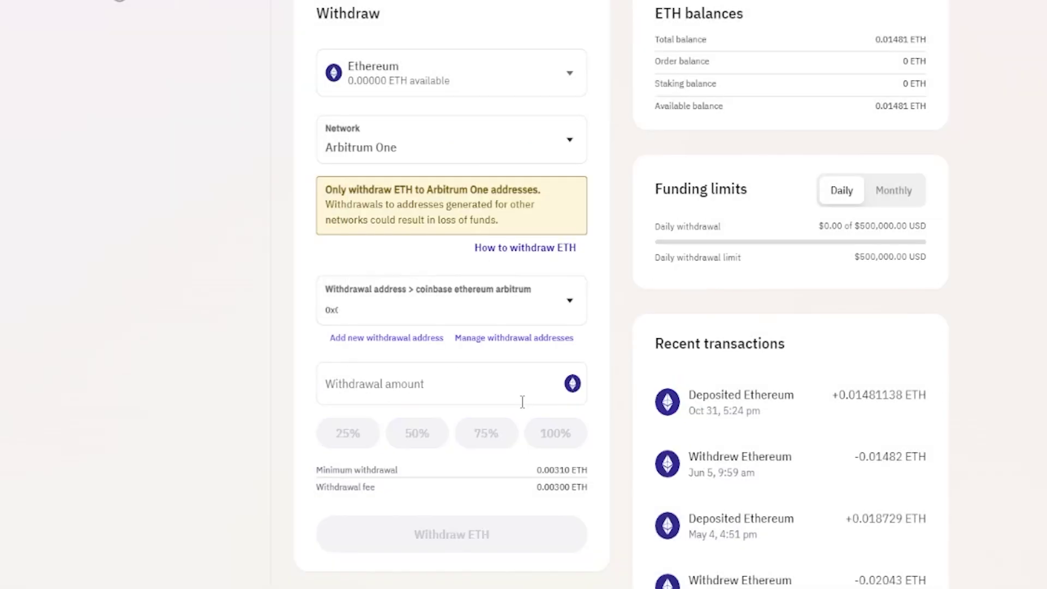